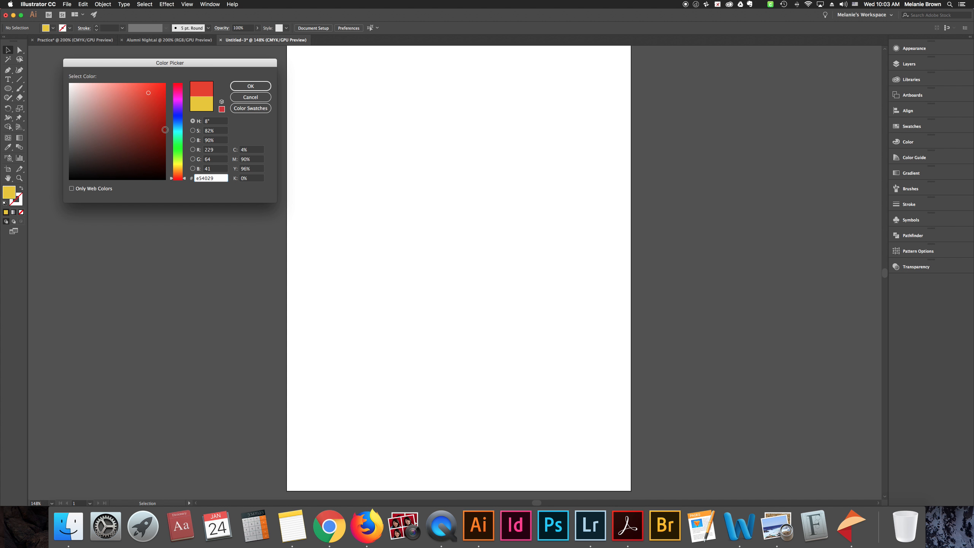
# Accept the dark red fill colour and place the expanded Pathfinder panel as a floating panel beside the artboard
pyautogui.click(248, 86)
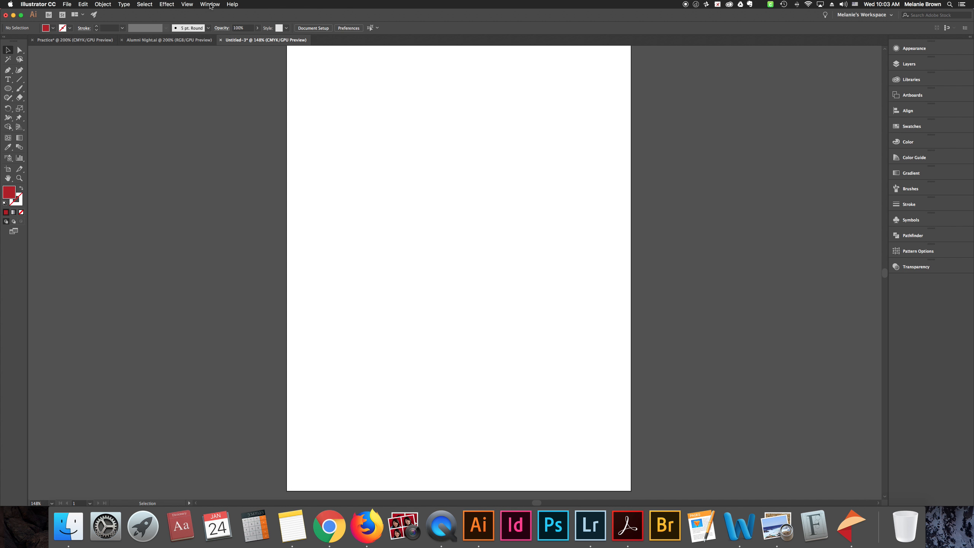
pyautogui.click(210, 5)
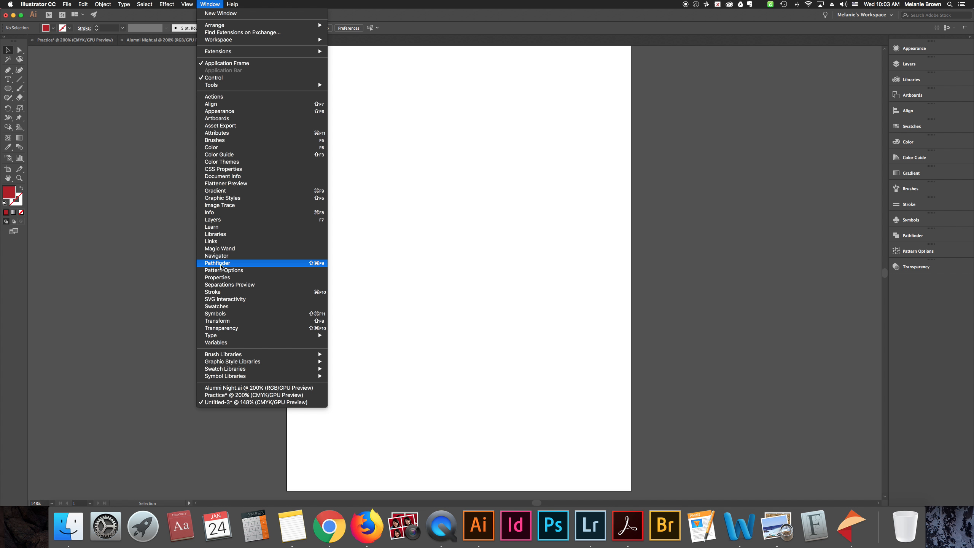
pyautogui.click(221, 266)
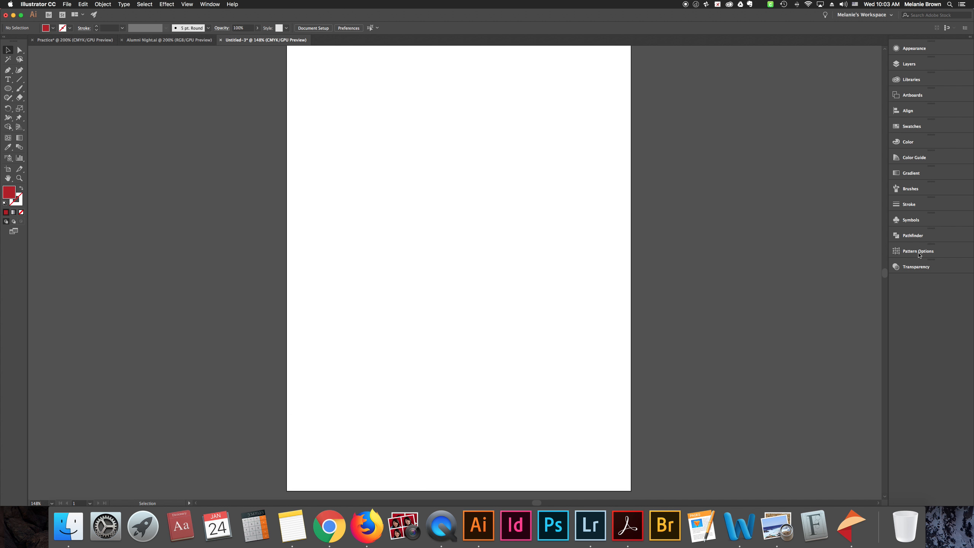
pyautogui.moveTo(915, 245); pyautogui.dragTo(730, 90)
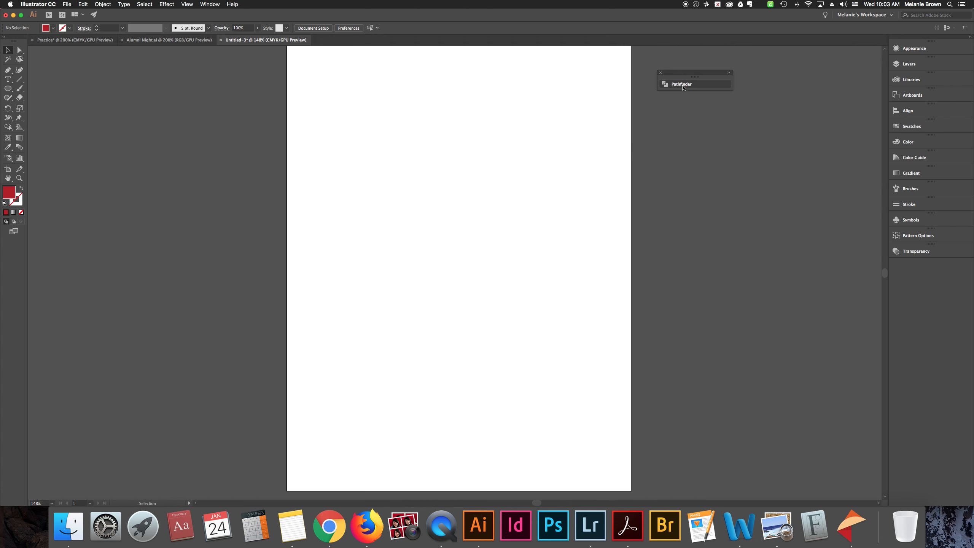
pyautogui.click(708, 88)
pyautogui.moveTo(708, 87); pyautogui.dragTo(732, 66)
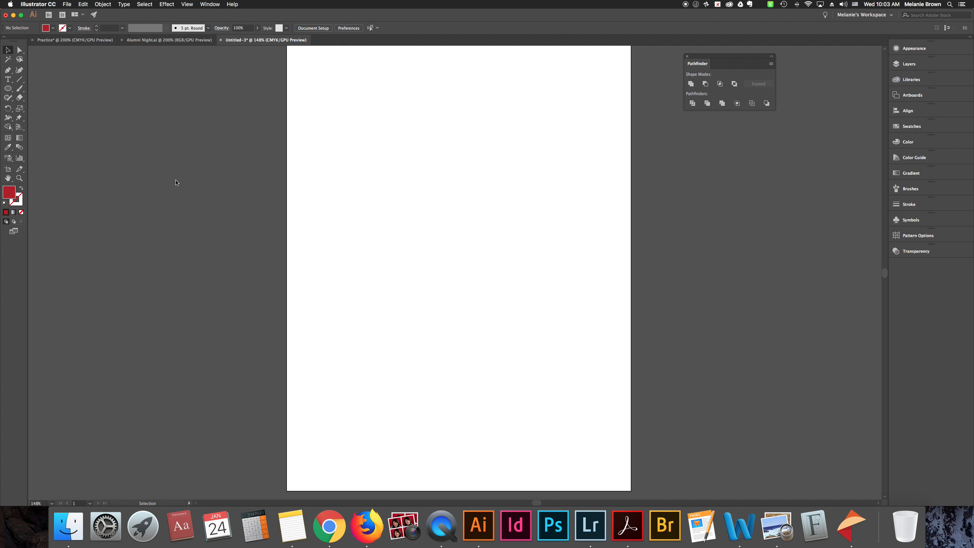
# Draw a red circle about 1.19 in across with the Ellipse tool and position it near the artboard's upper-left corner
pyautogui.moveTo(7, 88); pyautogui.dragTo(41, 106)
pyautogui.moveTo(327, 74); pyautogui.dragTo(375, 122)
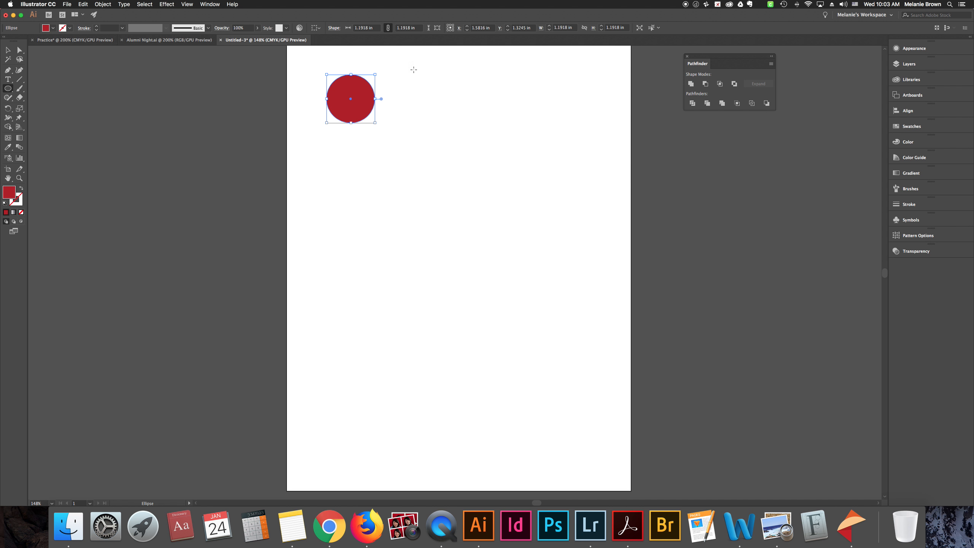
pyautogui.press('v')
pyautogui.moveTo(353, 102)
pyautogui.mouseDown()
pyautogui.moveTo(333, 87)
pyautogui.moveTo(340, 99)
pyautogui.mouseUp()
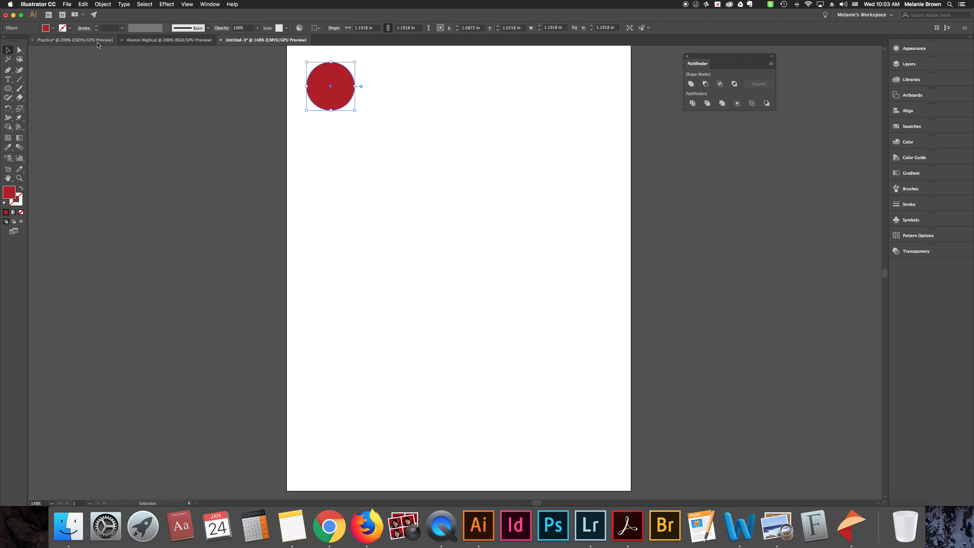
# Duplicate the circle straight down and repeat the copy to make an evenly spaced column of eight circles
pyautogui.moveTo(329, 84); pyautogui.dragTo(329, 137)
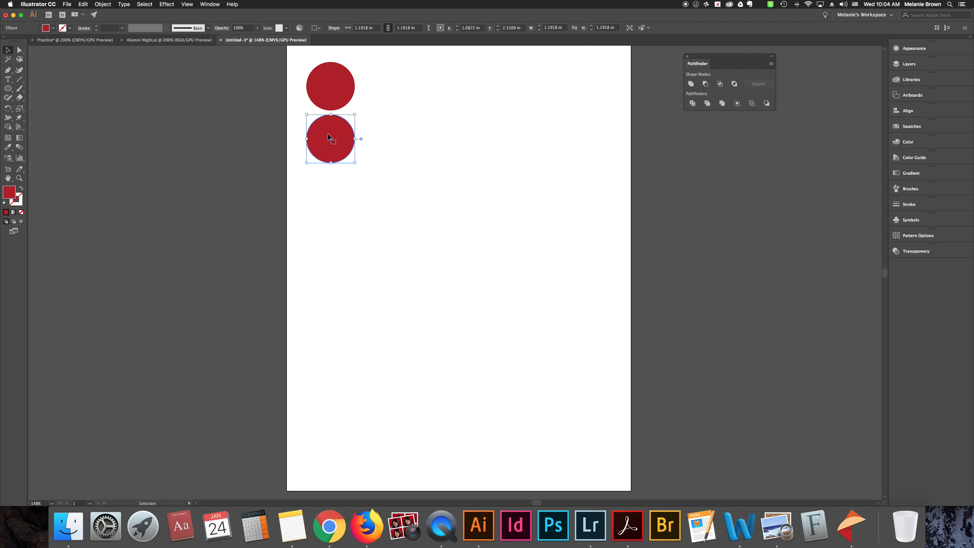
pyautogui.press('super+d')
pyautogui.press('super+d')
pyautogui.press('super+d')
pyautogui.press('super+d')
pyautogui.press('super+d')
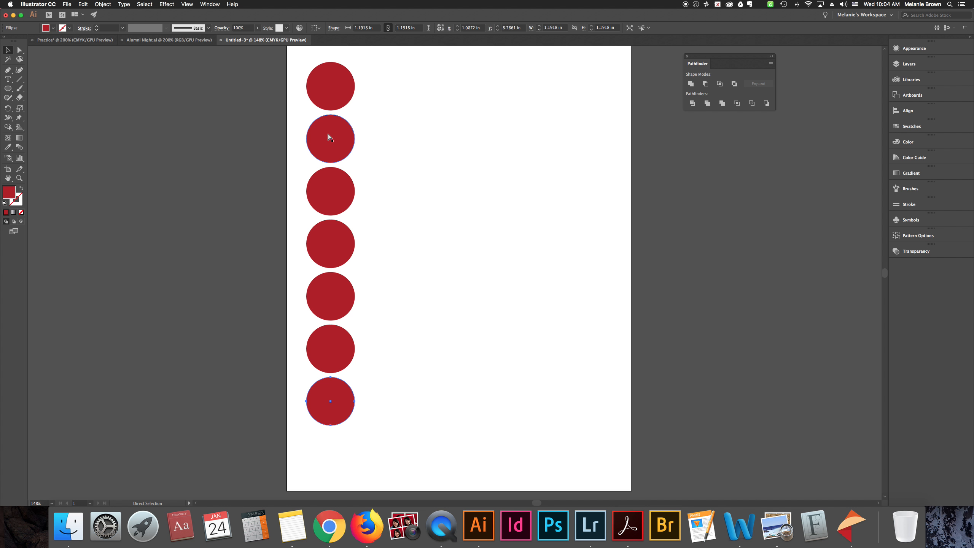
pyautogui.press('super+d')
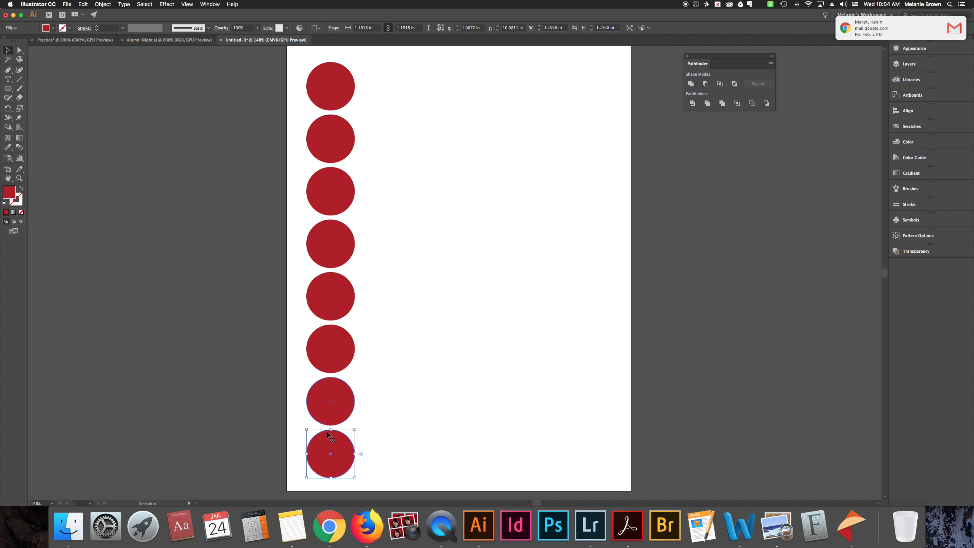
# Scale the whole column of eight circles down proportionally so each is about 0.90 in across, keeping it near the artboard's top
pyautogui.moveTo(294, 56); pyautogui.dragTo(378, 468)
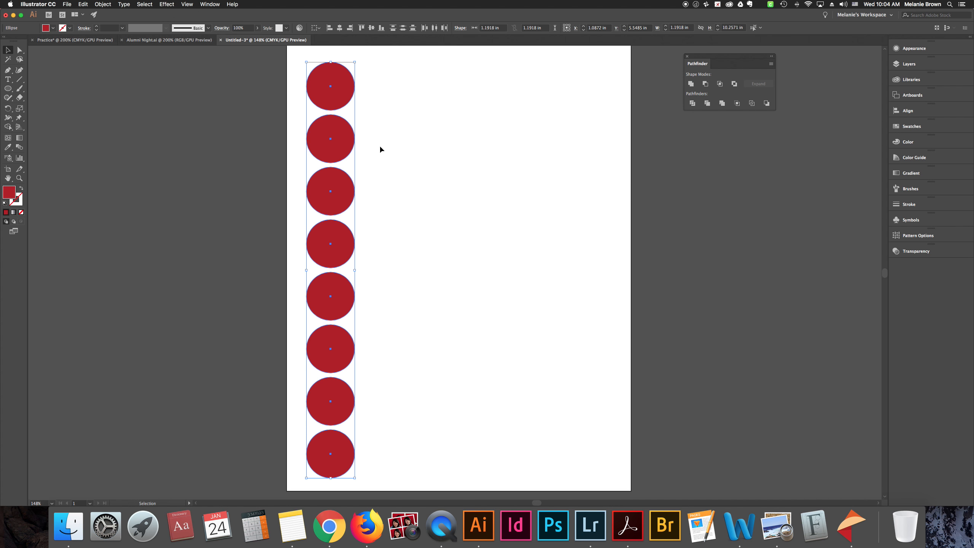
pyautogui.moveTo(355, 61); pyautogui.dragTo(349, 65)
pyautogui.moveTo(333, 127); pyautogui.dragTo(333, 94)
# Add two more copies of the lowest circle beneath it to extend the column to ten circles
pyautogui.click(326, 394)
pyautogui.click(326, 356)
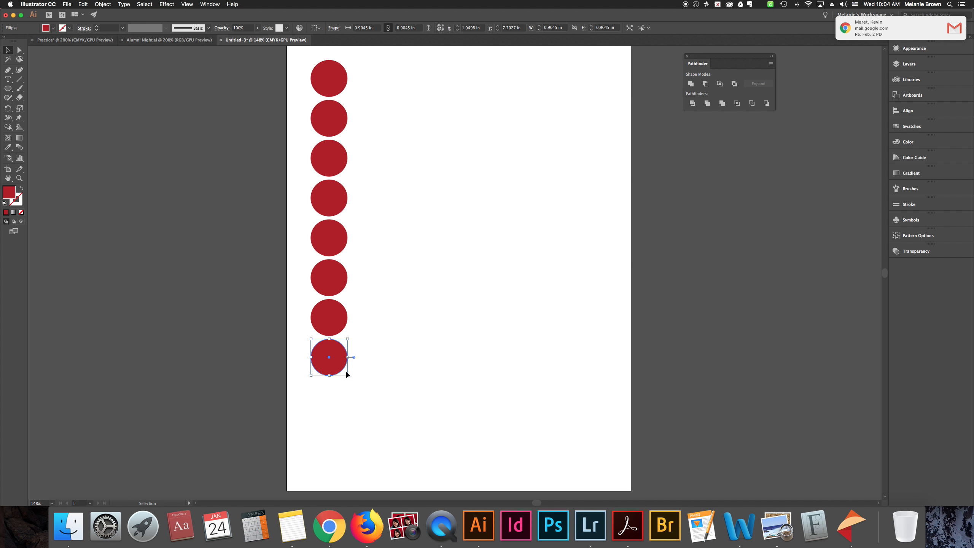
pyautogui.moveTo(331, 363); pyautogui.dragTo(328, 399)
pyautogui.press('super+d')
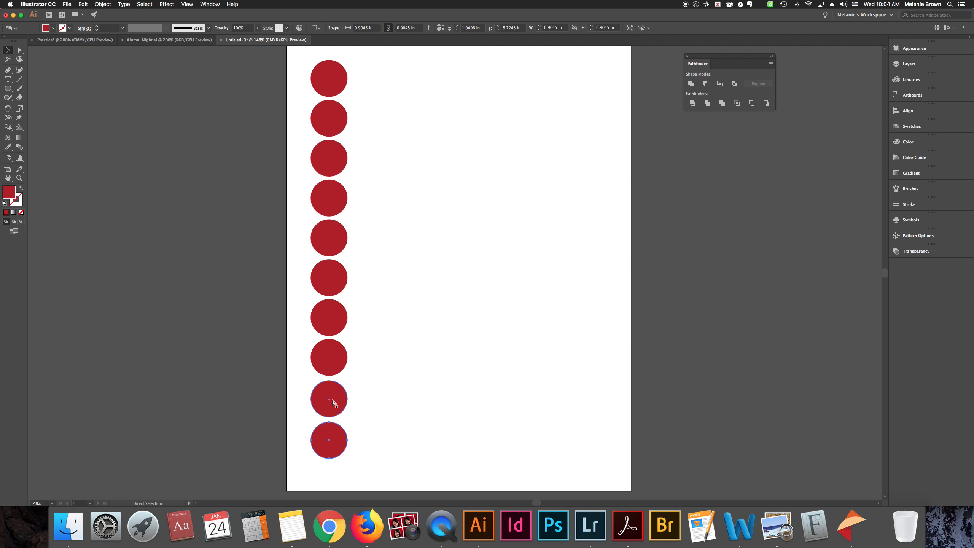
pyautogui.click(419, 226)
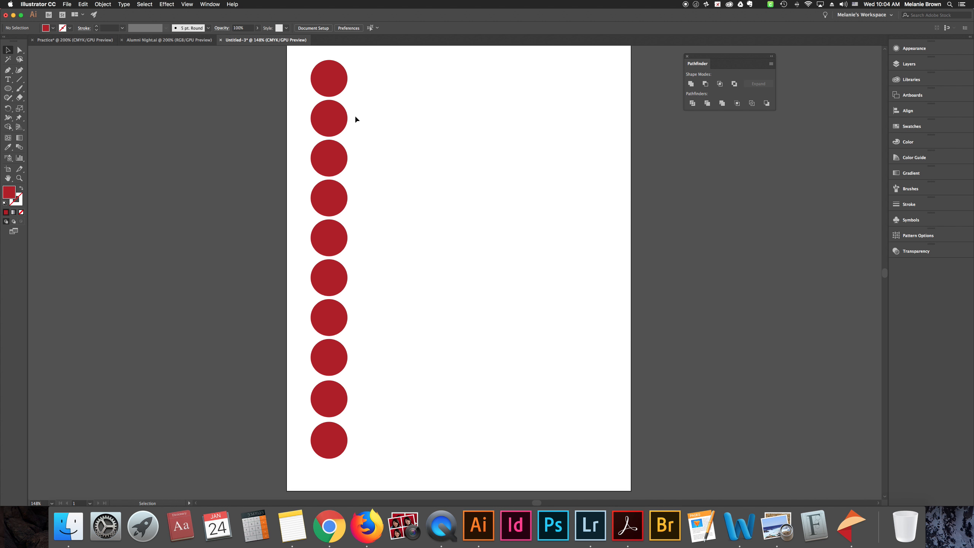
# Enlarge the ten-circle column so each circle is about 0.945 in across, and shift the column to the right
pyautogui.moveTo(288, 59); pyautogui.dragTo(361, 481)
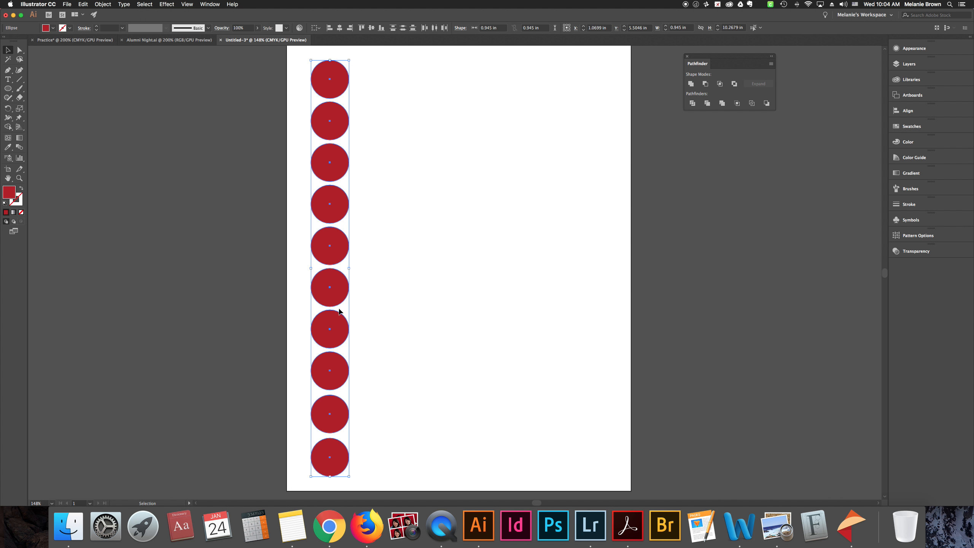
pyautogui.moveTo(341, 248); pyautogui.dragTo(375, 250)
pyautogui.click(420, 278)
# Duplicate the column of ten red circles to the right, leaving a small gap between the two columns
pyautogui.moveTo(350, 53); pyautogui.dragTo(404, 468)
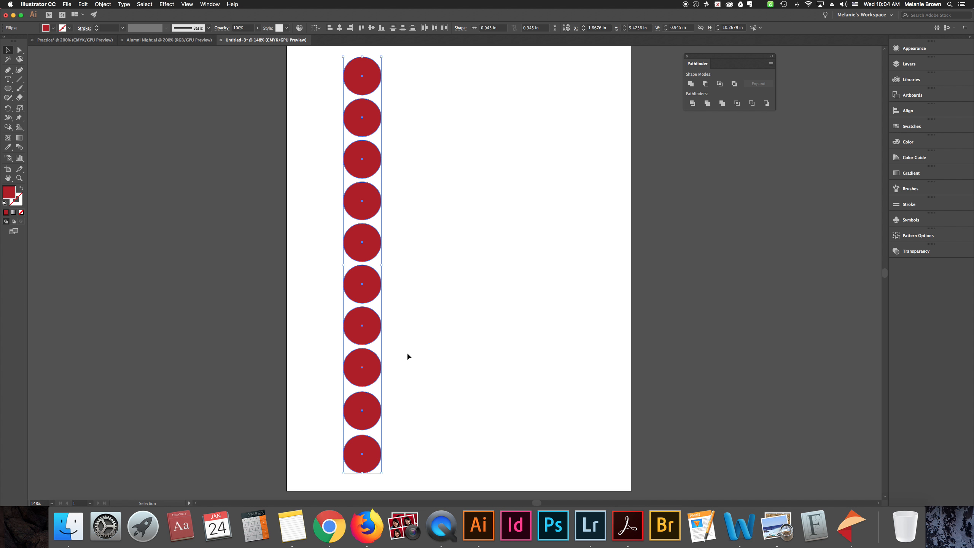
pyautogui.moveTo(376, 250); pyautogui.dragTo(423, 243)
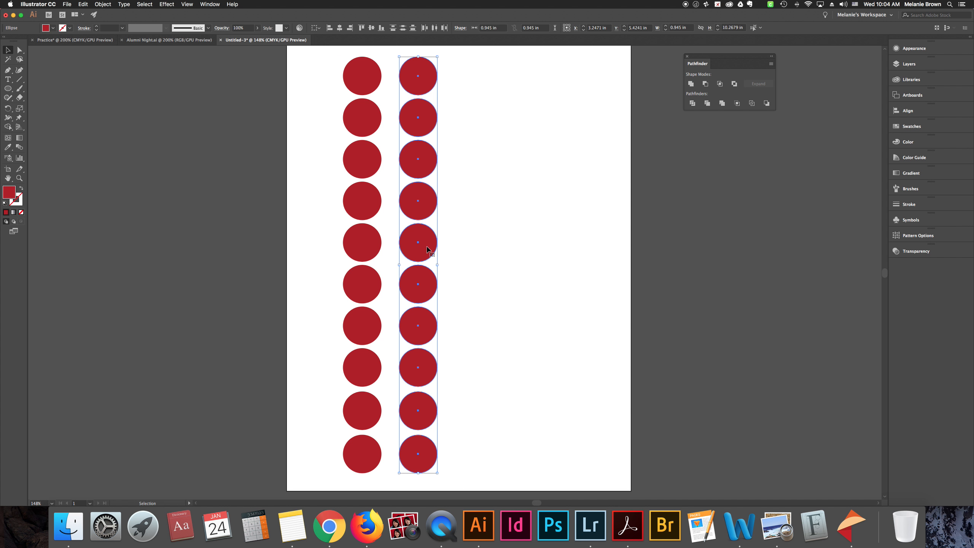
# Change the fill of the duplicated column of circles to dark green
pyautogui.doubleClick(9, 191)
pyautogui.click(179, 158)
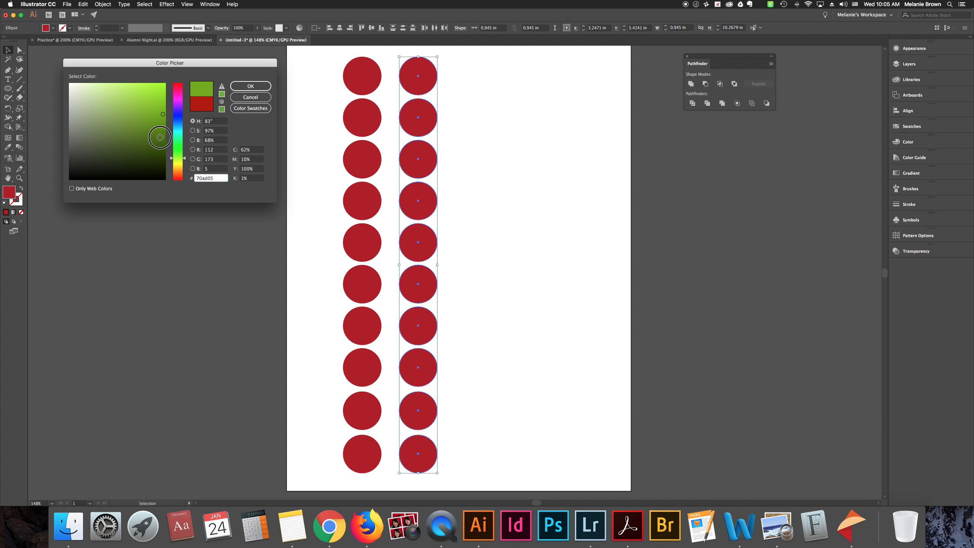
pyautogui.click(159, 138)
pyautogui.click(162, 148)
pyautogui.click(251, 86)
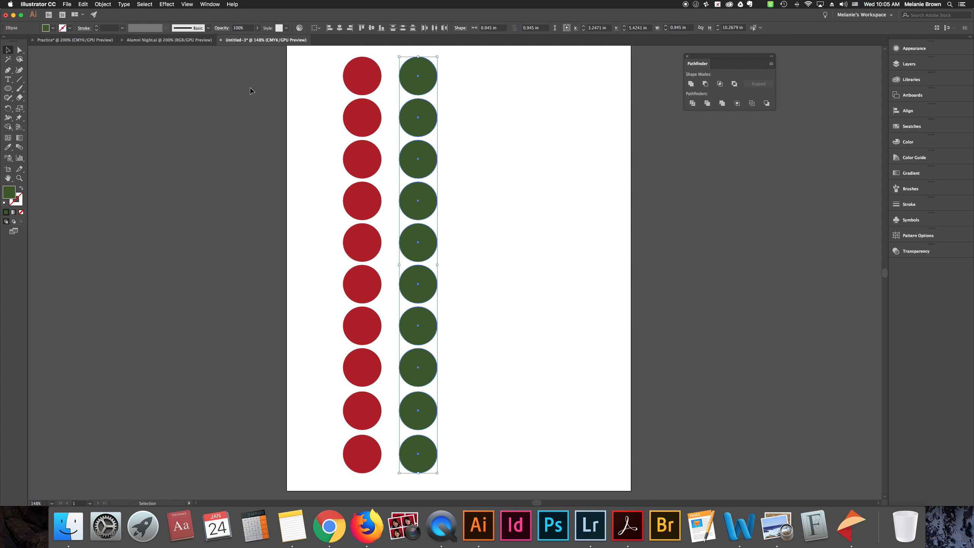
pyautogui.click(312, 193)
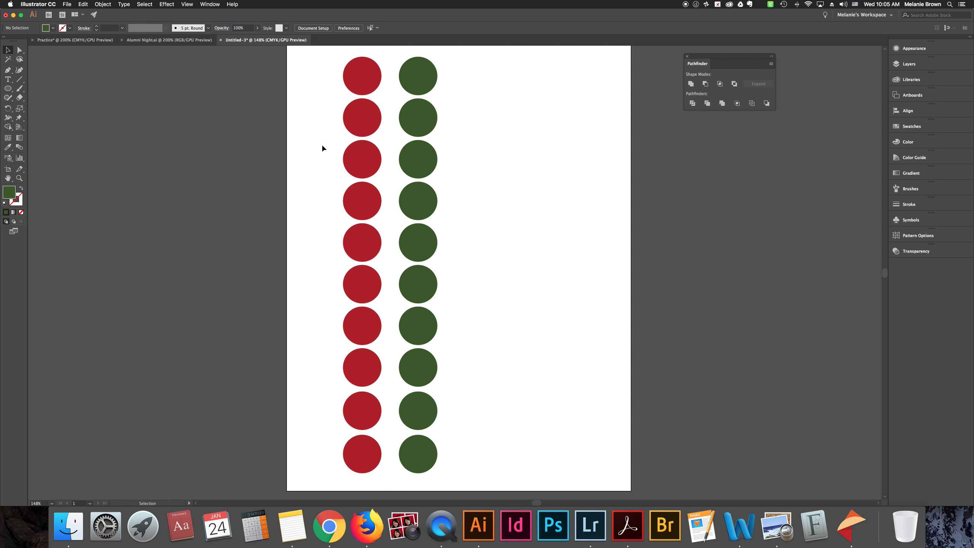
# Move the green column left so each green circle partly overlaps the red circle beside it
pyautogui.moveTo(403, 45); pyautogui.dragTo(273, 34)
pyautogui.moveTo(431, 271); pyautogui.dragTo(441, 458)
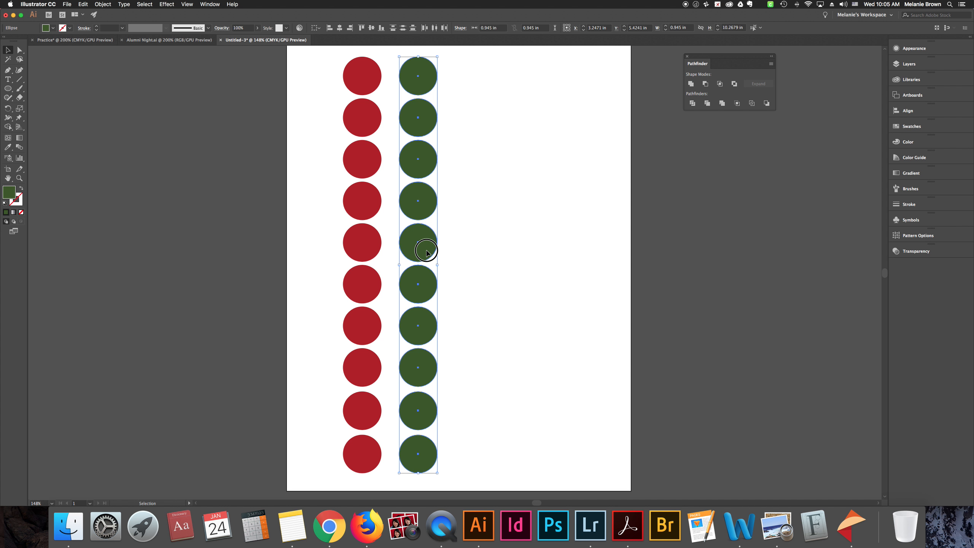
pyautogui.moveTo(401, 50); pyautogui.dragTo(443, 464)
pyautogui.moveTo(416, 248); pyautogui.dragTo(427, 251)
pyautogui.click(464, 254)
pyautogui.moveTo(402, 49); pyautogui.dragTo(451, 464)
pyautogui.moveTo(427, 254); pyautogui.dragTo(399, 255)
pyautogui.click(439, 268)
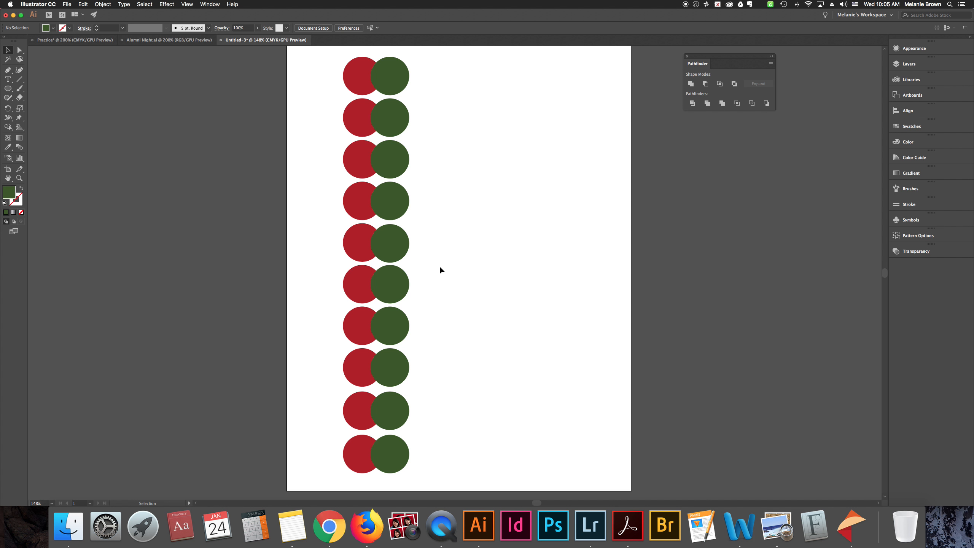
# Bring the Pathfinder panel closer to the artboard and apply Unite to the top pair of red and green circles
pyautogui.moveTo(694, 62); pyautogui.dragTo(647, 60)
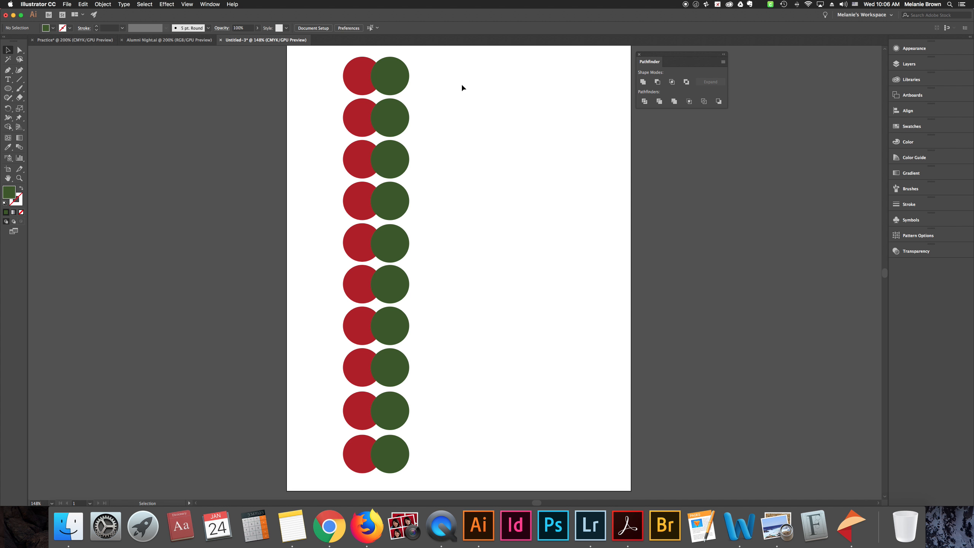
pyautogui.moveTo(659, 63); pyautogui.dragTo(663, 65)
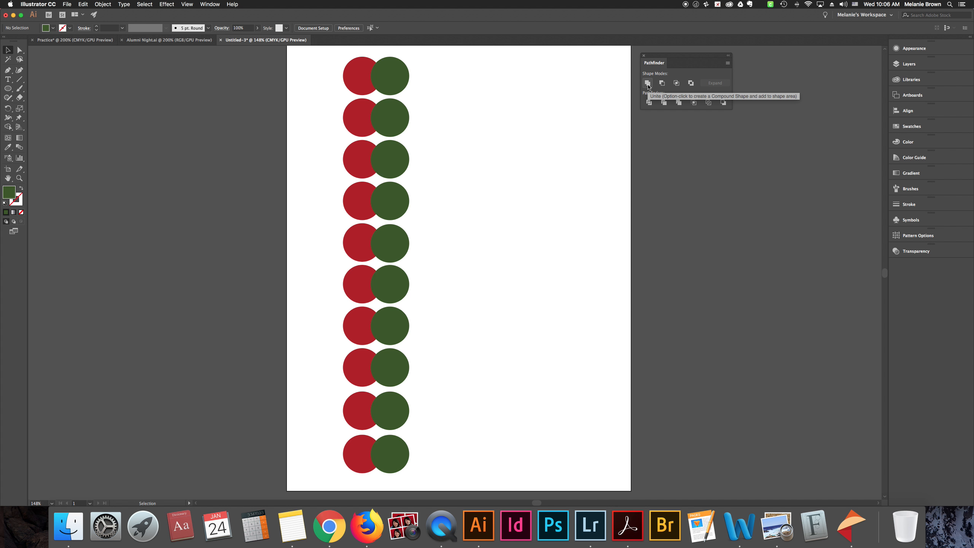
pyautogui.click(9, 50)
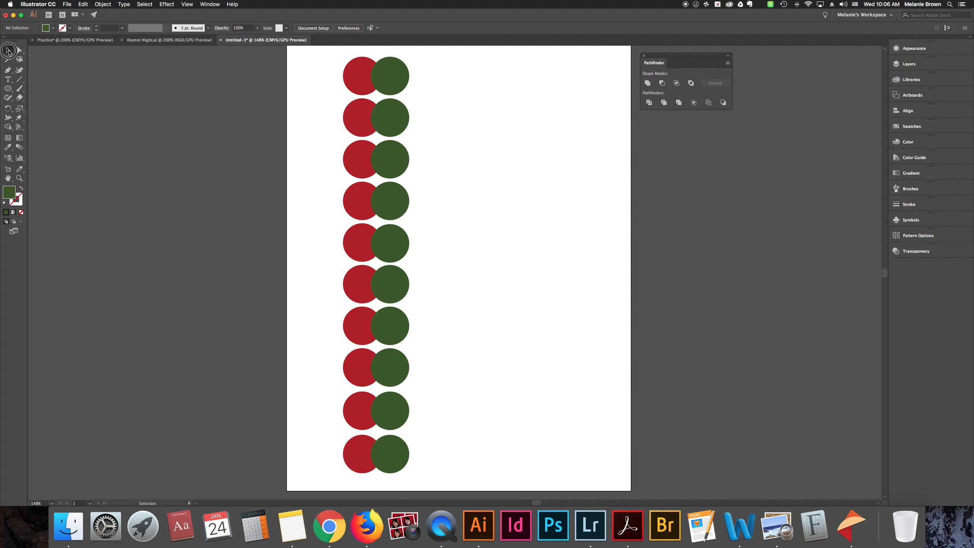
pyautogui.scroll(1, 333, 60)
pyautogui.moveTo(345, 55); pyautogui.dragTo(410, 98)
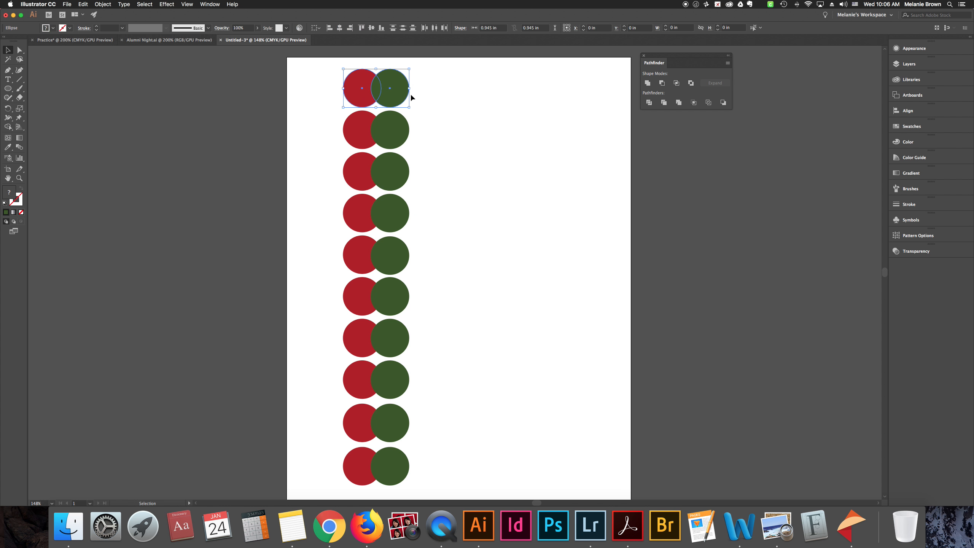
pyautogui.click(648, 83)
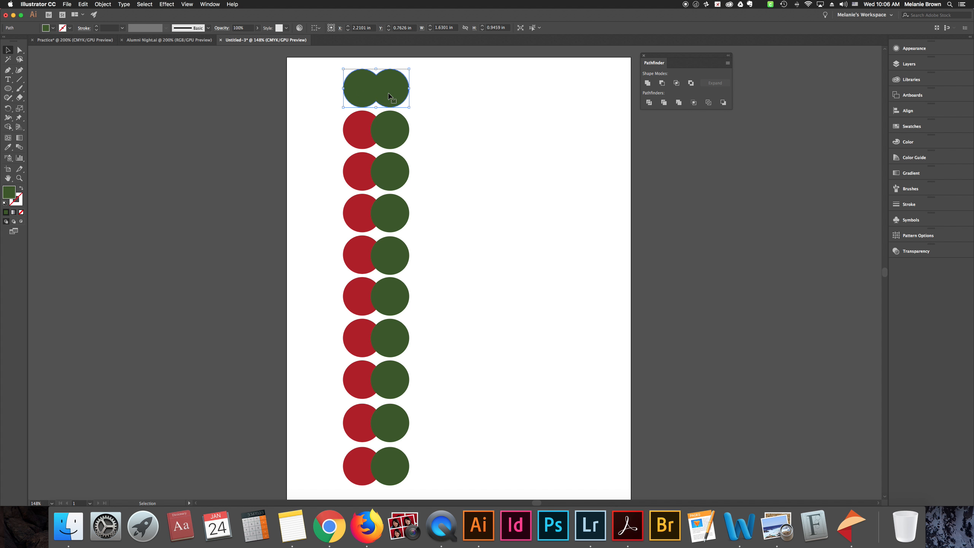
pyautogui.click(419, 93)
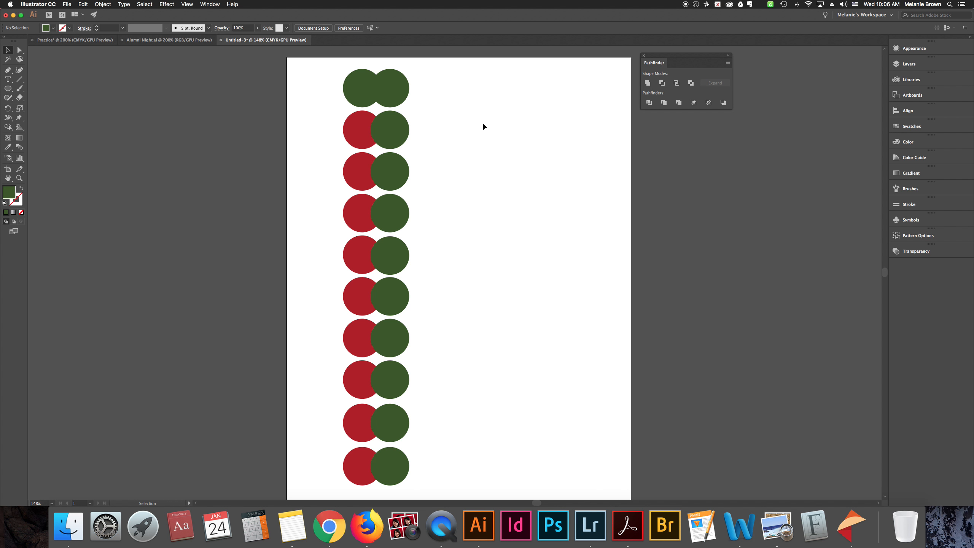
# Try moving the united top shape to the right as one piece, and undo the move
pyautogui.click(384, 87)
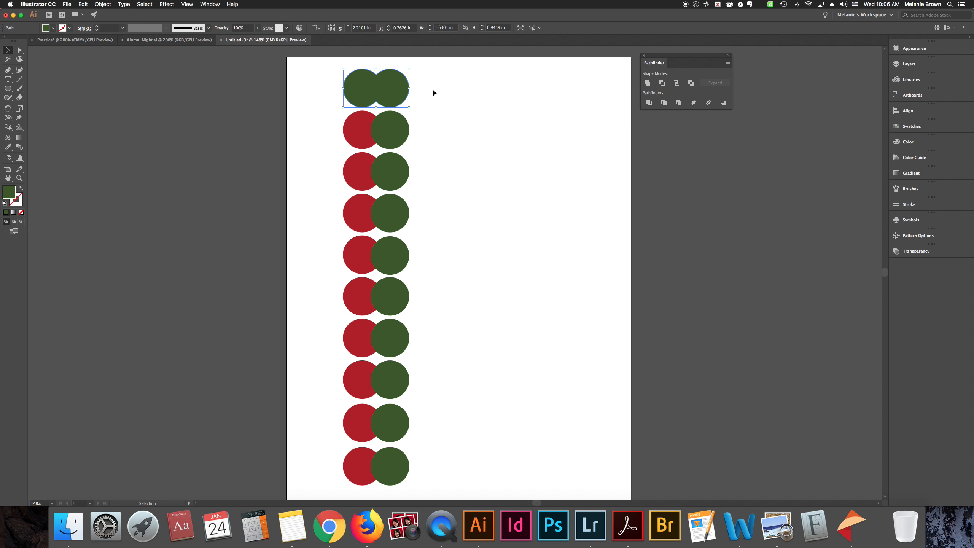
pyautogui.moveTo(407, 89); pyautogui.dragTo(446, 89)
pyautogui.press('super+z')
pyautogui.click(464, 112)
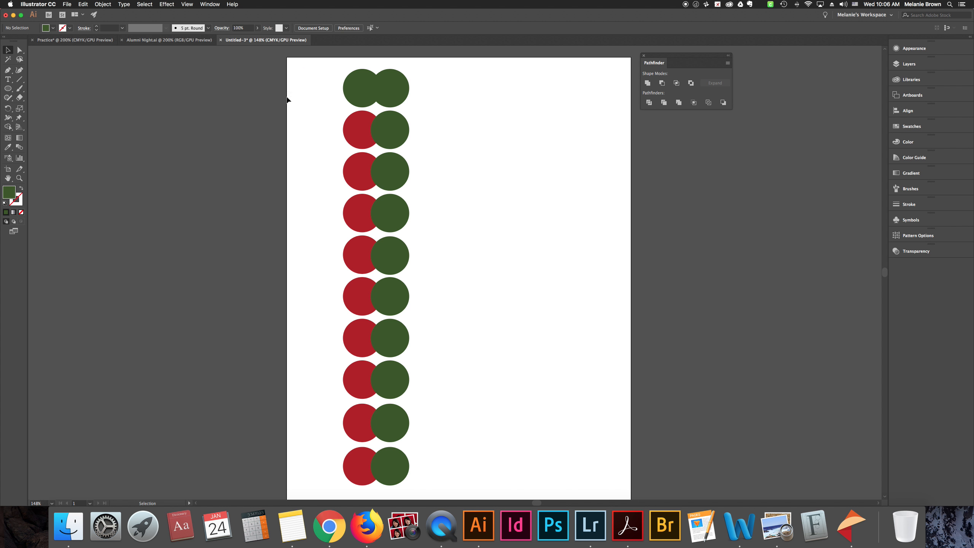
# Apply Minus Front to the second pair of circles to cut the green circle out of the red one
pyautogui.moveTo(327, 127); pyautogui.dragTo(418, 141)
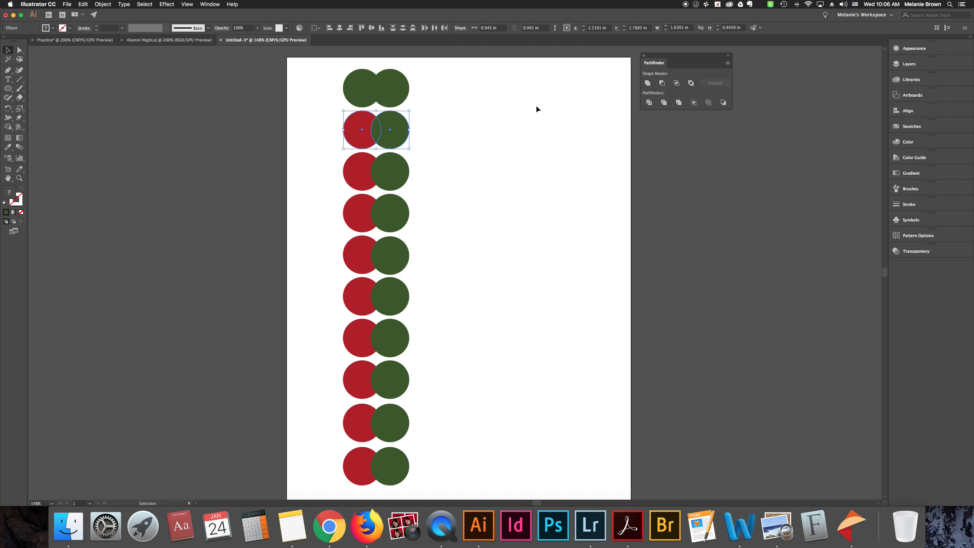
pyautogui.click(664, 84)
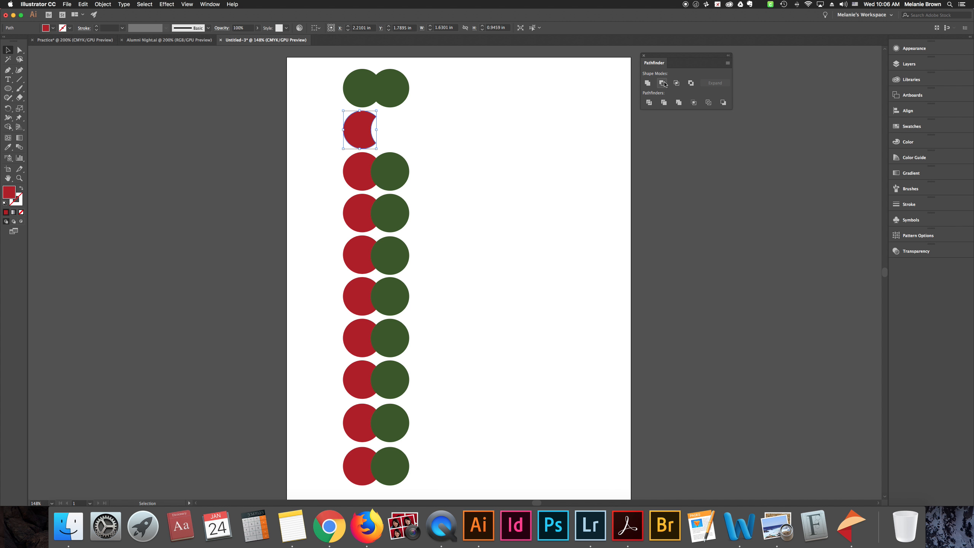
pyautogui.click(488, 169)
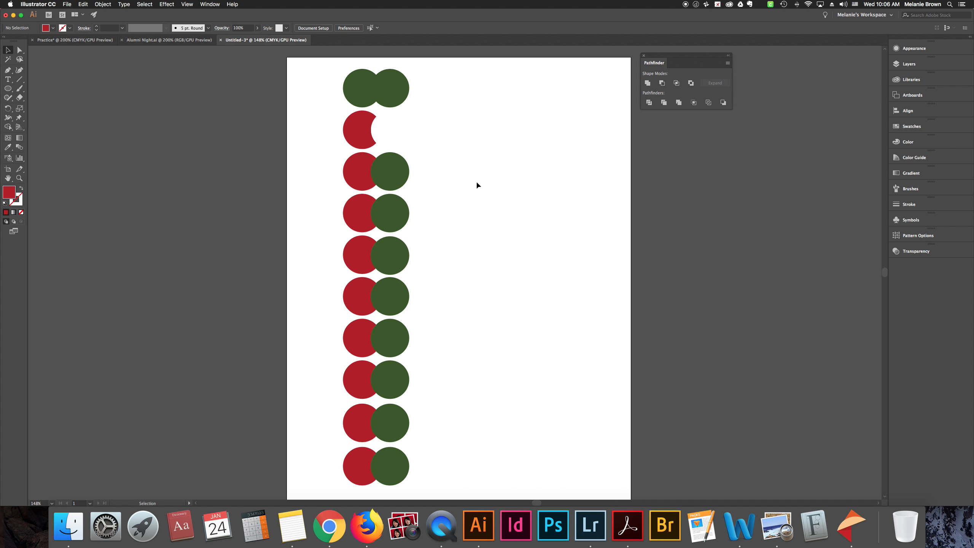
# Apply Intersect to the third pair of circles to keep only their overlapping area
pyautogui.moveTo(332, 169); pyautogui.dragTo(416, 182)
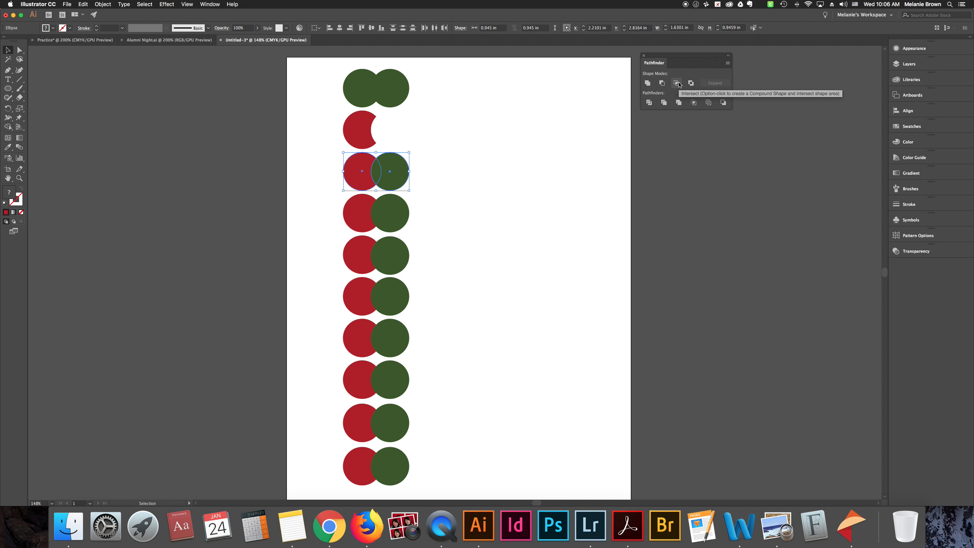
pyautogui.click(676, 83)
pyautogui.click(452, 222)
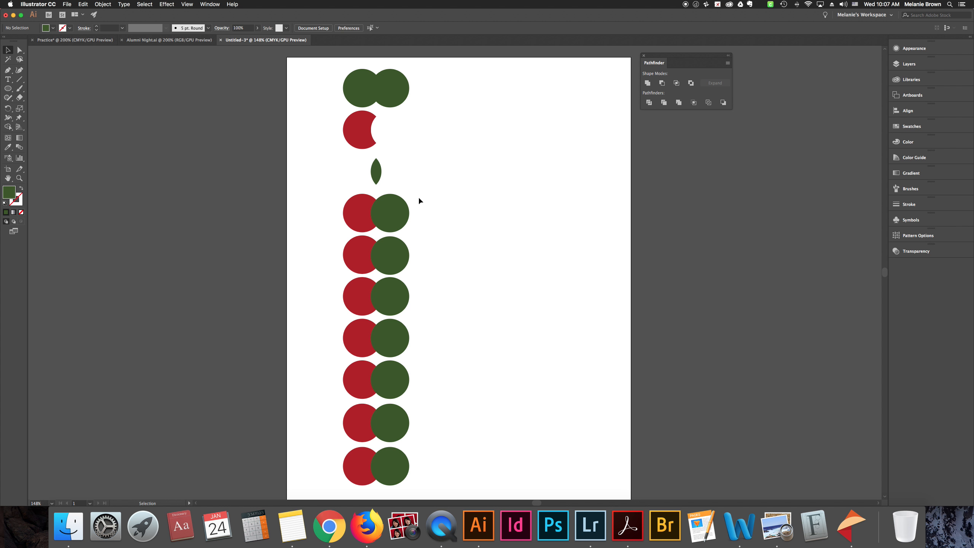
# Undo the Intersect on the third pair of circles and apply Intersect to it again
pyautogui.press('super+z')
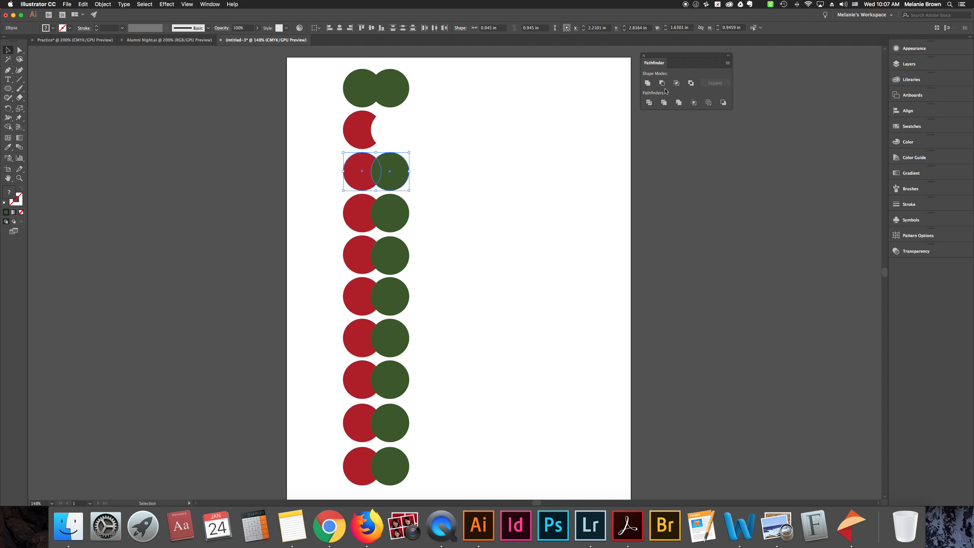
pyautogui.click(676, 83)
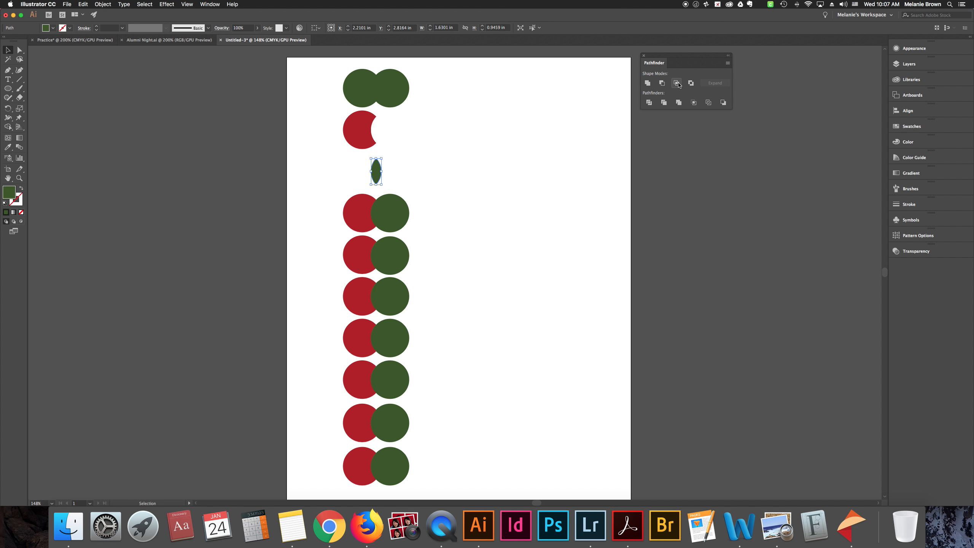
pyautogui.click(466, 197)
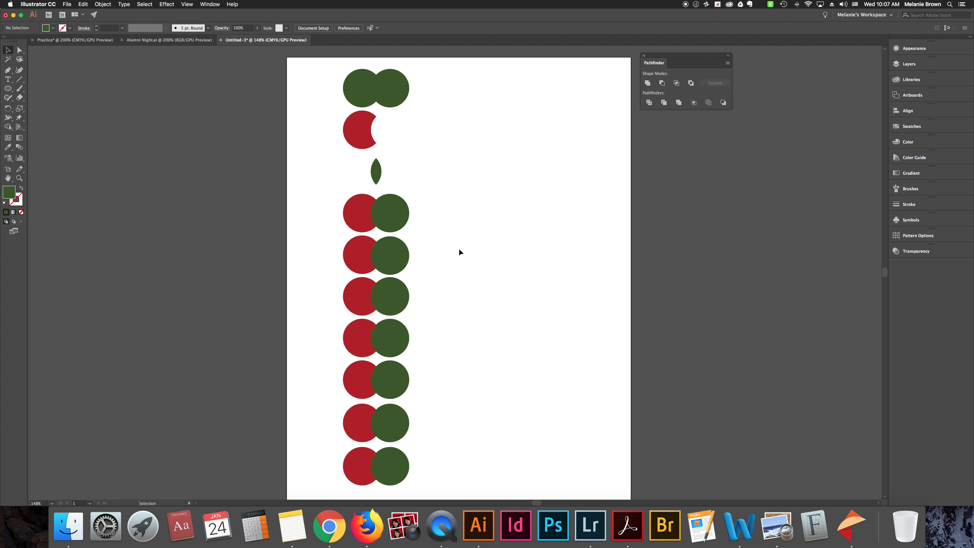
# Apply Exclude to the fourth pair of circles to knock out their overlapping area
pyautogui.moveTo(343, 207); pyautogui.dragTo(414, 224)
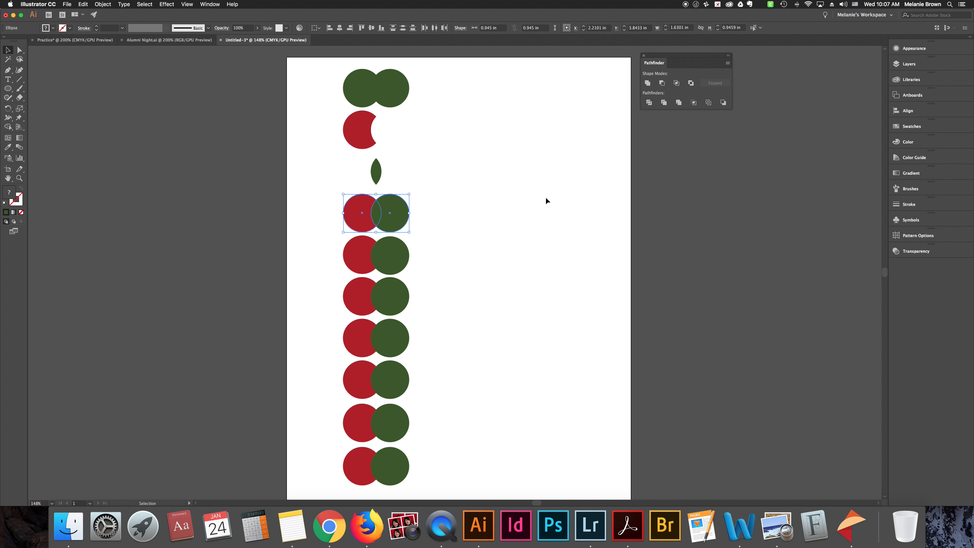
pyautogui.click(691, 84)
pyautogui.click(500, 193)
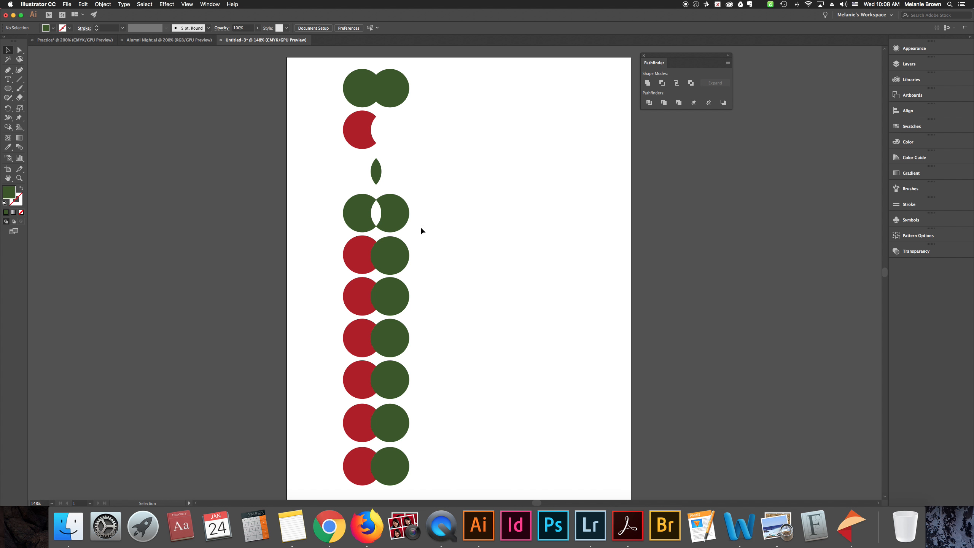
# Select the excluded fourth shape and review the additional Pathfinder commands available for it
pyautogui.click(402, 221)
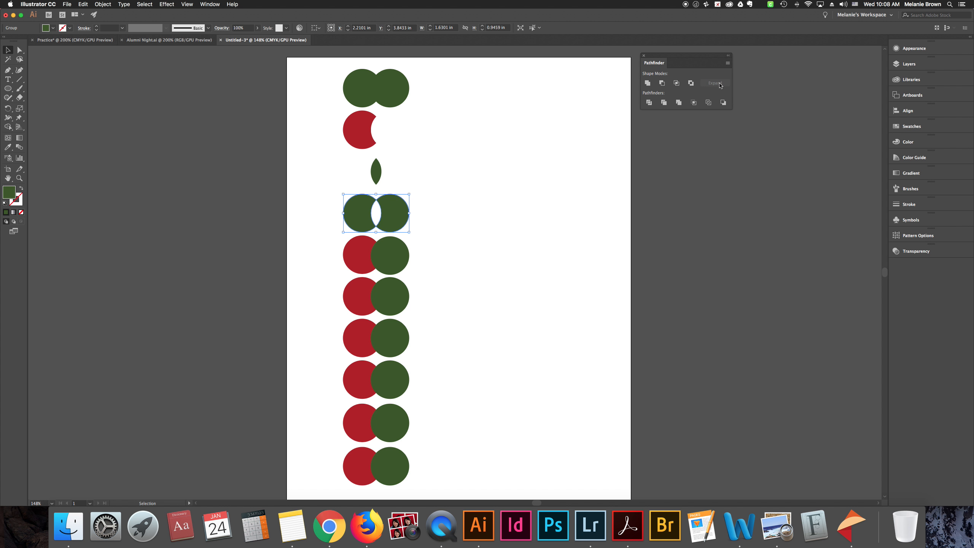
pyautogui.click(728, 62)
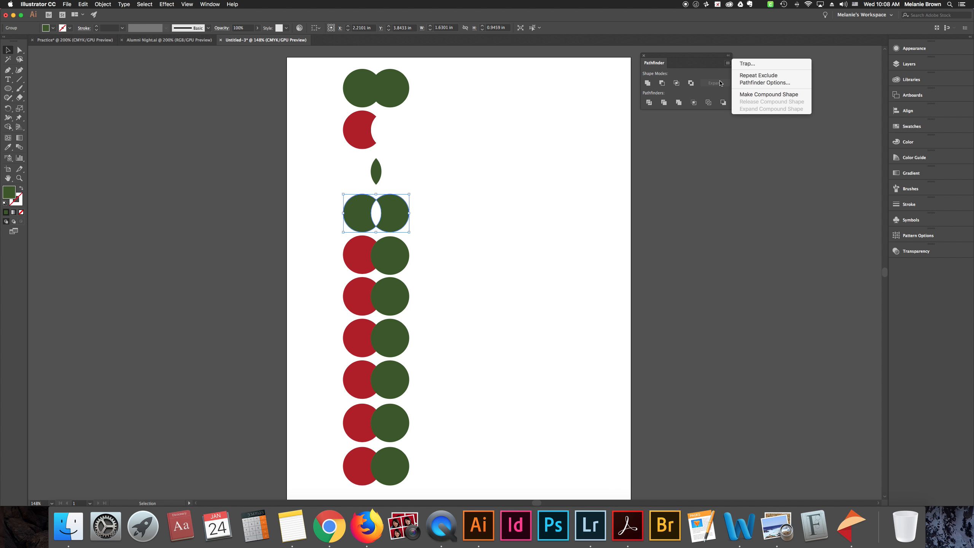
pyautogui.click(715, 80)
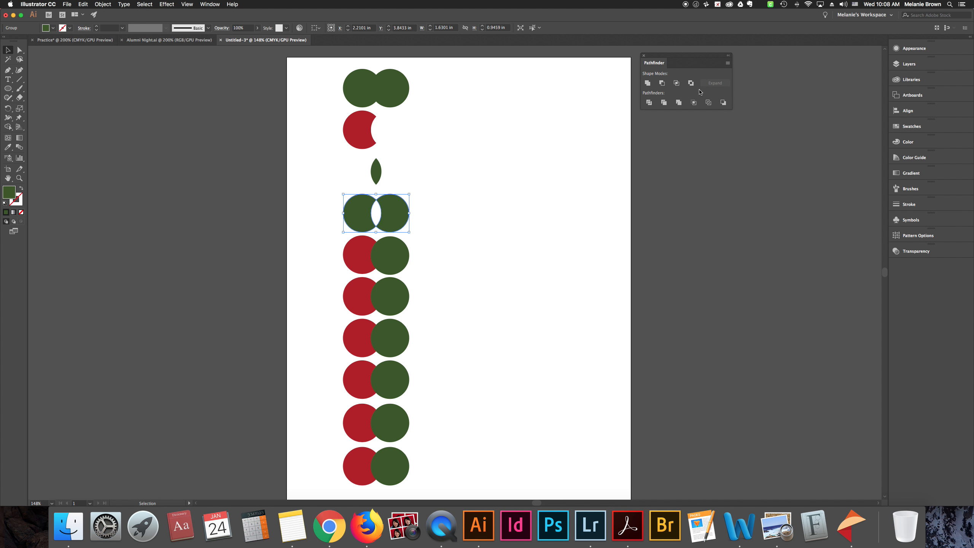
pyautogui.click(483, 200)
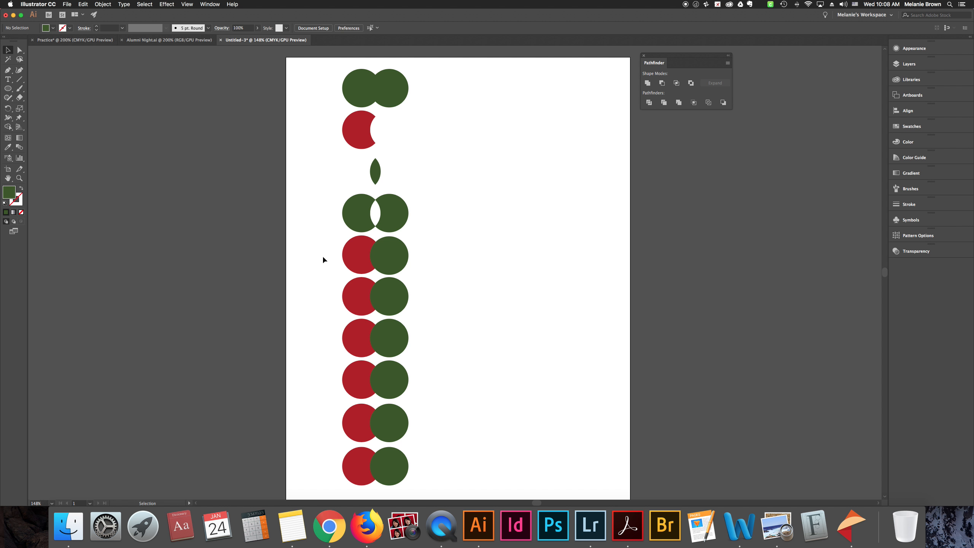
# Apply Divide to the fifth pair of circles to split it into separate pieces along the overlap
pyautogui.moveTo(333, 241); pyautogui.dragTo(419, 268)
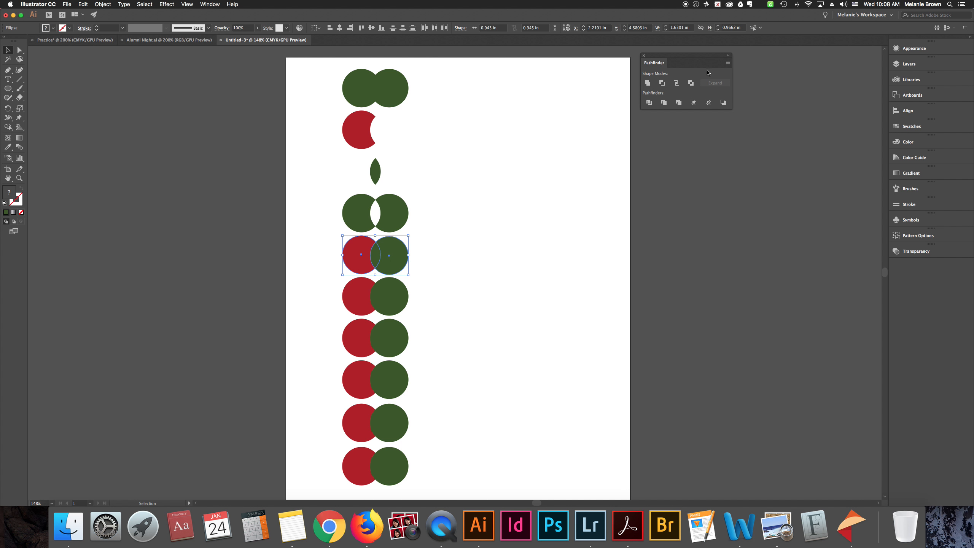
pyautogui.click(649, 103)
pyautogui.click(442, 273)
pyautogui.moveTo(402, 263)
pyautogui.mouseDown()
pyautogui.moveTo(431, 259)
pyautogui.moveTo(402, 263)
pyautogui.mouseUp()
pyautogui.click(433, 270)
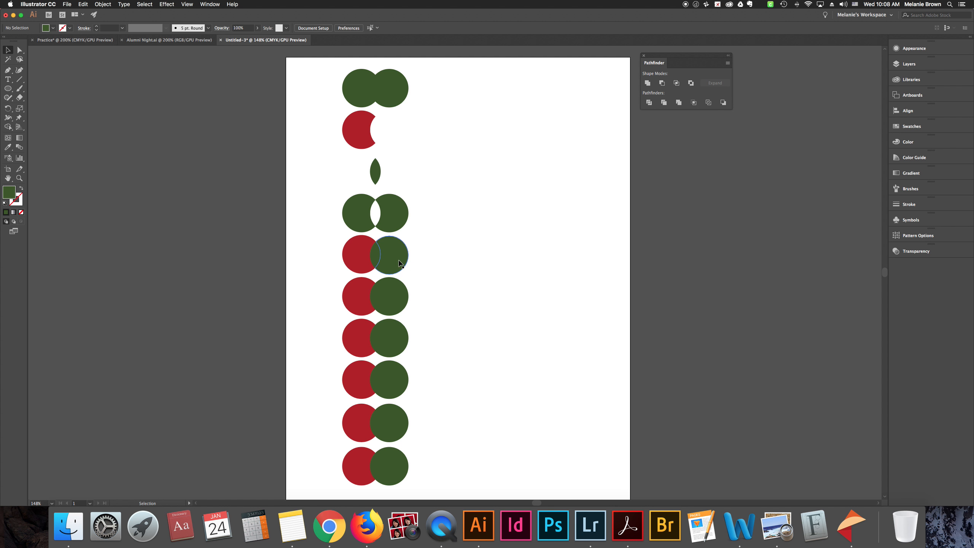
# Try pulling the green crescent out of the divided fifth pair with Direct Selection, and undo the move
pyautogui.press('a')
pyautogui.click(401, 255)
pyautogui.moveTo(401, 255); pyautogui.dragTo(431, 255)
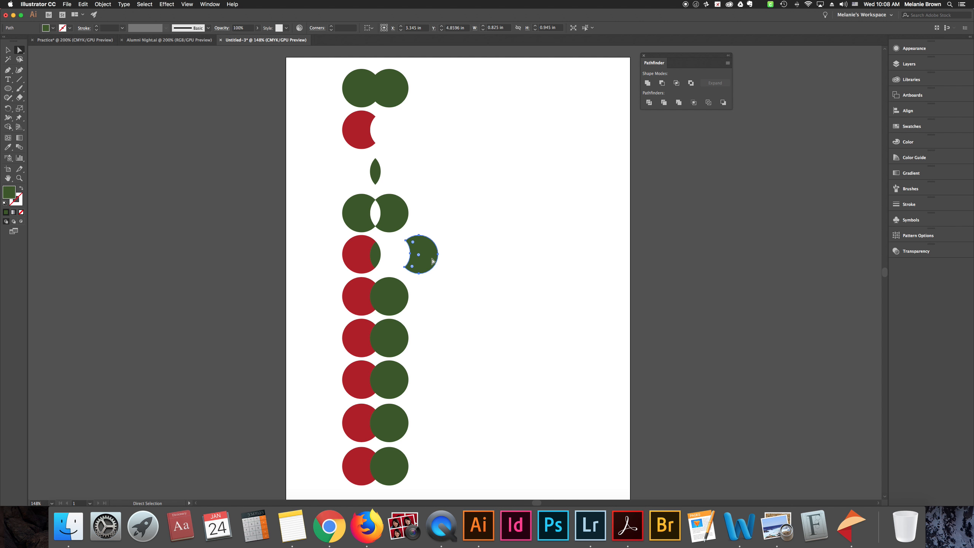
pyautogui.press('super+z')
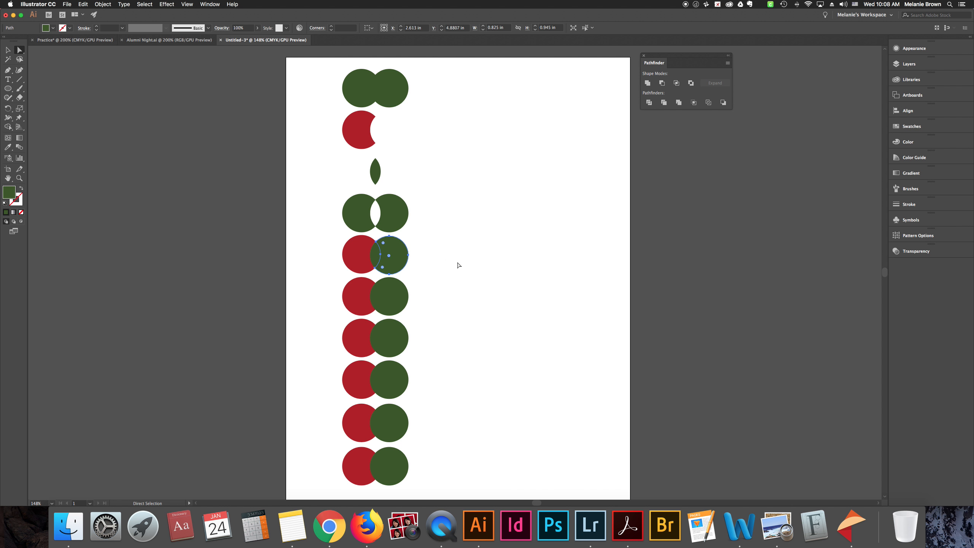
pyautogui.click(458, 265)
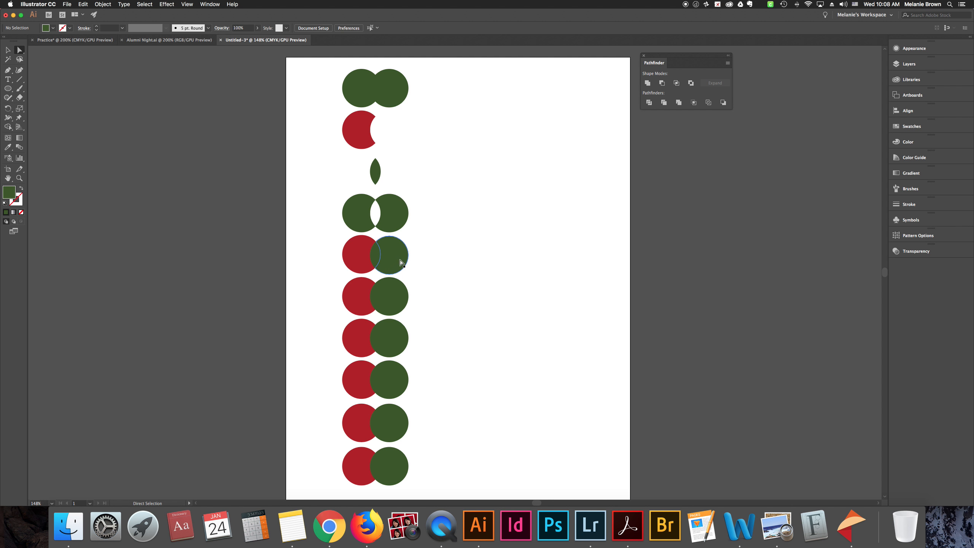
# Move the green crescent and the middle lens of the divided fifth pair to the right, away from the red piece
pyautogui.click(374, 254)
pyautogui.click(346, 252)
pyautogui.click(388, 256)
pyautogui.click(377, 256)
pyautogui.click(391, 259)
pyautogui.click(393, 260)
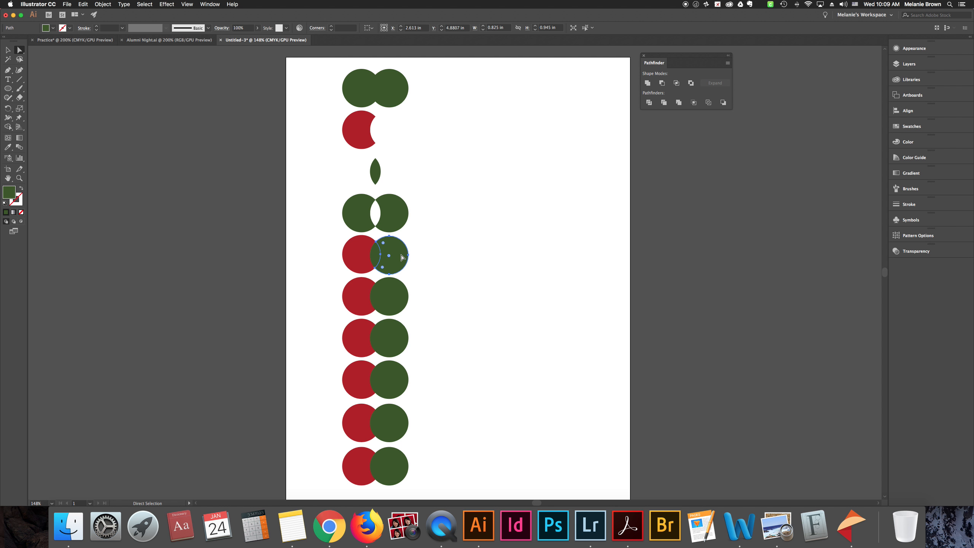
pyautogui.moveTo(402, 258)
pyautogui.mouseDown()
pyautogui.moveTo(422, 257)
pyautogui.moveTo(381, 254)
pyautogui.moveTo(389, 255)
pyautogui.mouseUp()
pyautogui.click(354, 256)
pyautogui.click(383, 256)
pyautogui.click(409, 259)
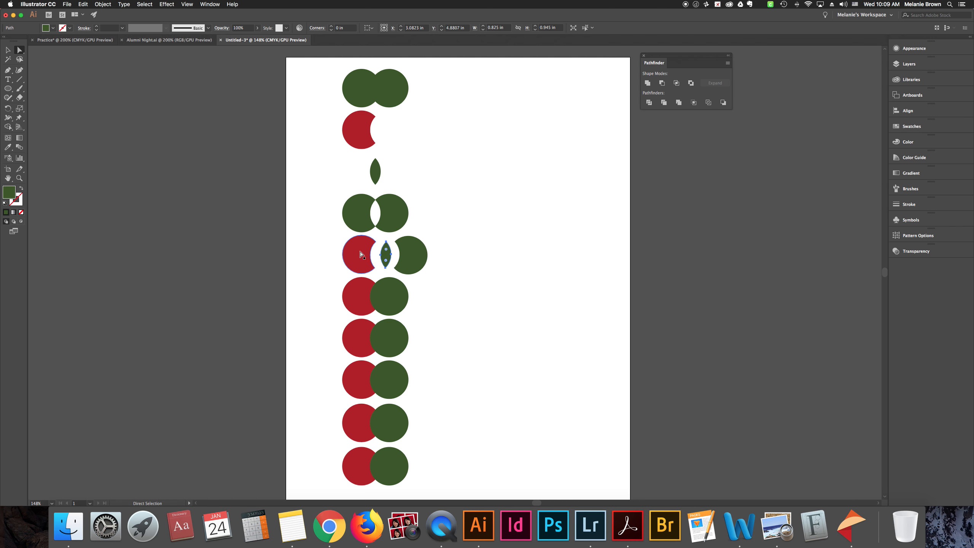
pyautogui.click(358, 255)
pyautogui.click(435, 270)
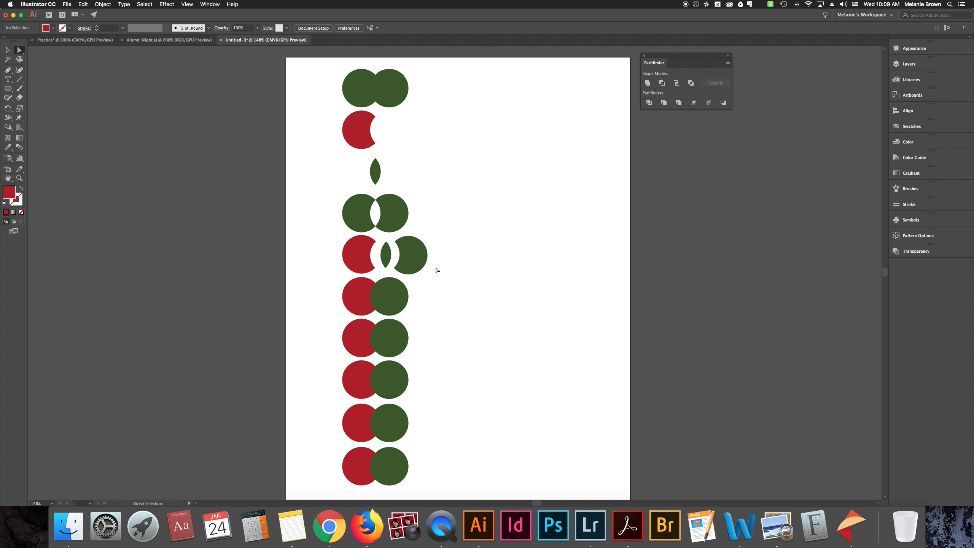
# Undo the piece moves and the Divide on the fifth pair to restore its two overlapping circles
pyautogui.press('super+z')
pyautogui.press('super+z')
pyautogui.press('super+z')
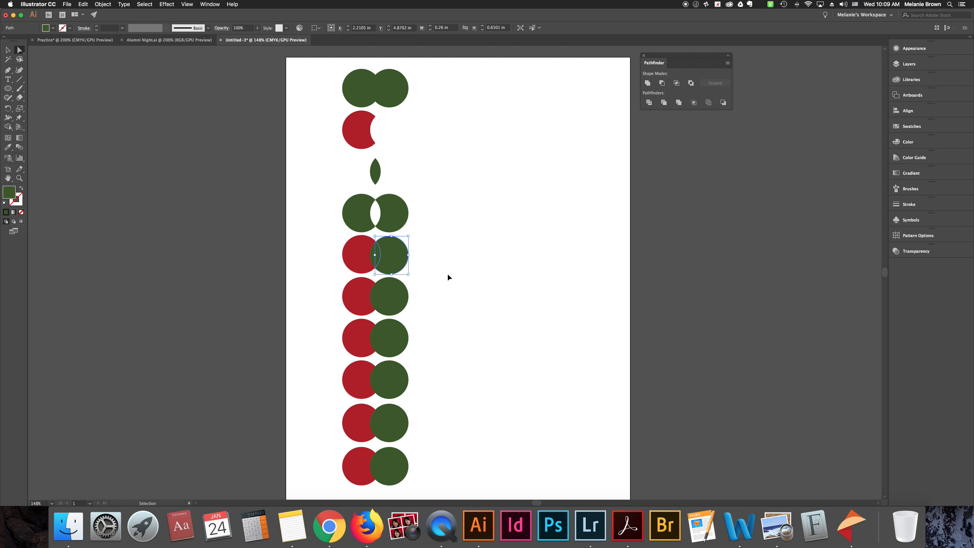
pyautogui.press('super+z')
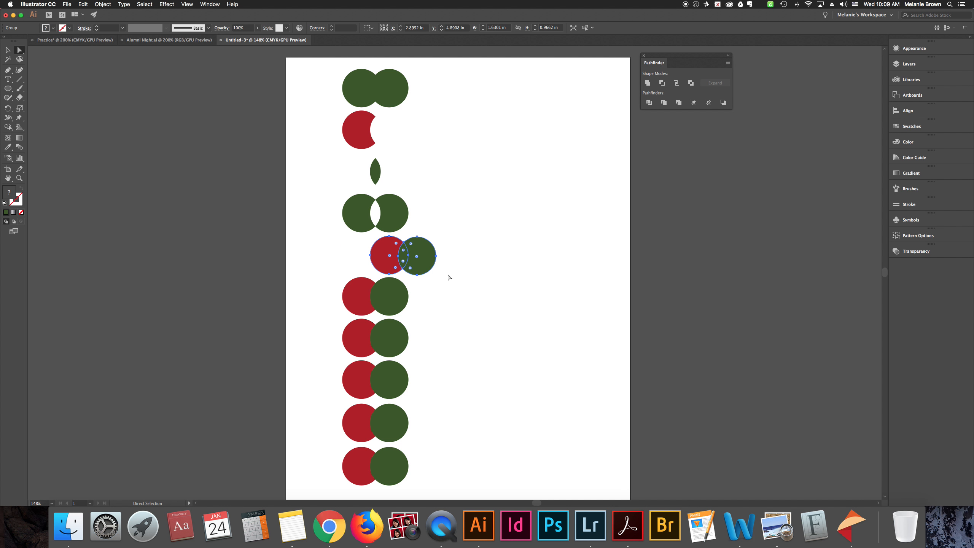
pyautogui.press('super+shift+z')
pyautogui.press('super+shift+z')
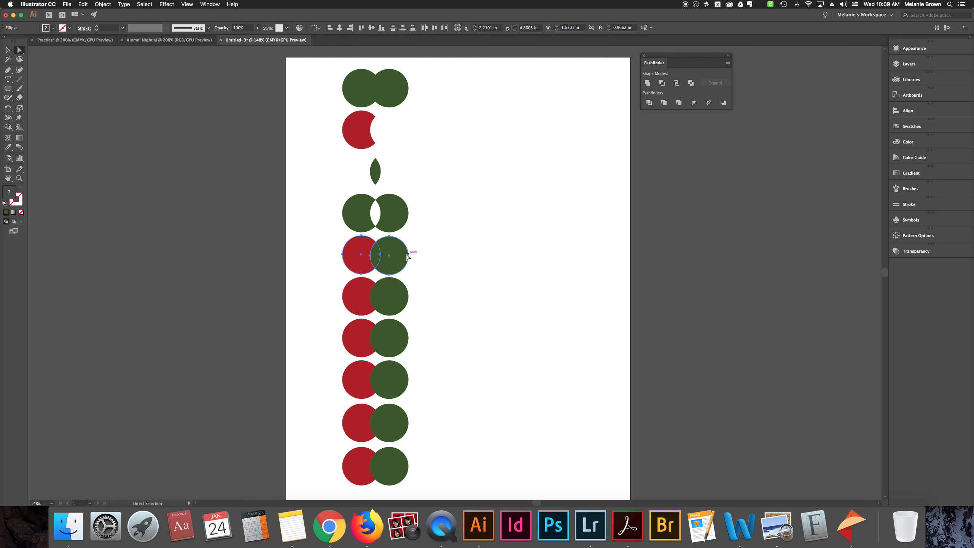
# Reselect both circles of the fifth pair and apply Divide to them again
pyautogui.click(328, 270)
pyautogui.moveTo(341, 243); pyautogui.dragTo(406, 260)
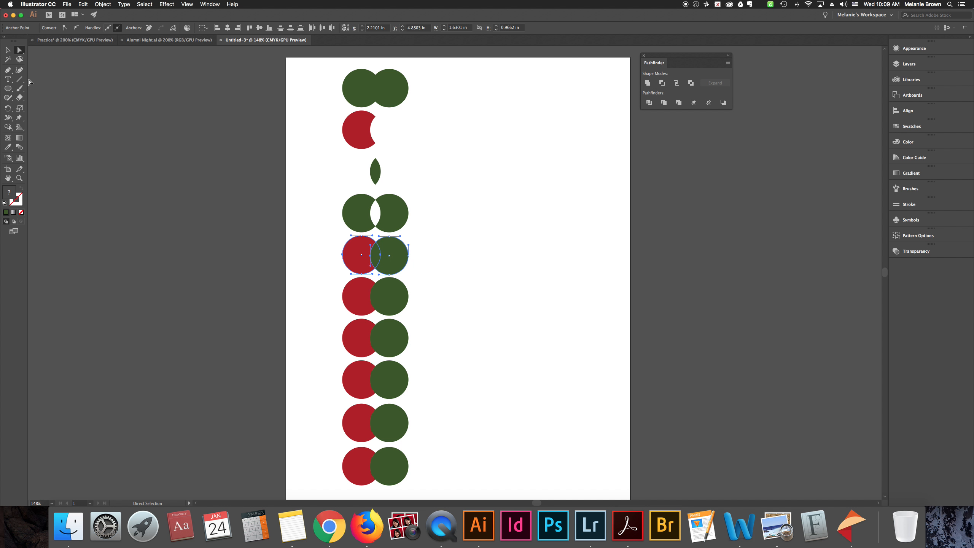
pyautogui.click(8, 49)
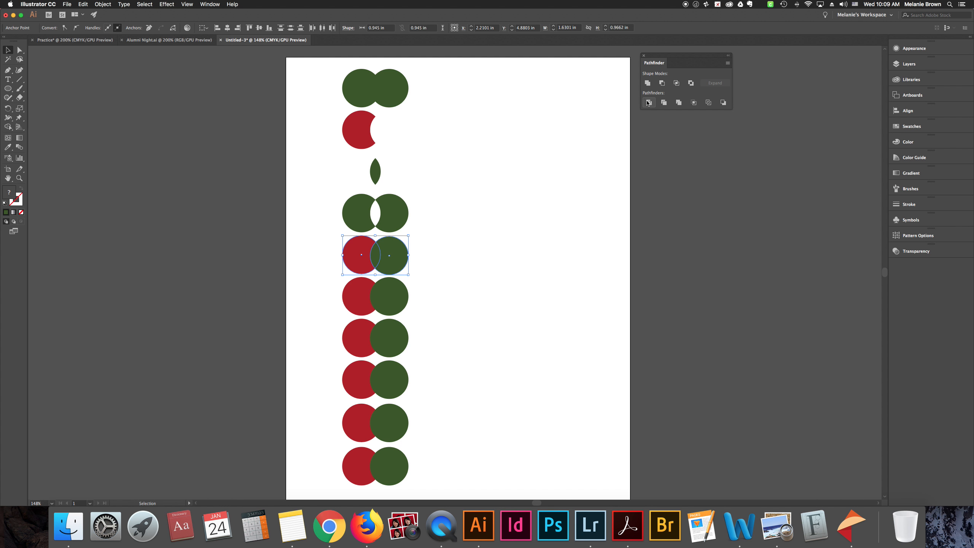
pyautogui.click(489, 218)
# Spread the divided fifth pair apart by moving its green crescent and middle lens to the right with Direct Selection
pyautogui.press('a')
pyautogui.click(399, 256)
pyautogui.moveTo(399, 257)
pyautogui.mouseDown()
pyautogui.moveTo(415, 257)
pyautogui.moveTo(386, 255)
pyautogui.mouseUp()
pyautogui.click(444, 284)
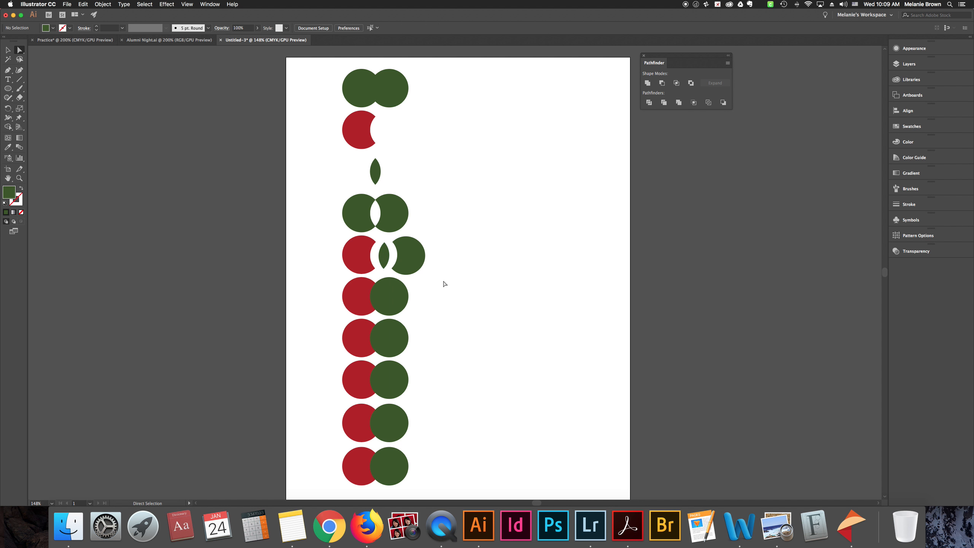
# Apply Trim to the sixth pair of circles and move its green circle right, clear of the cut red piece
pyautogui.press('v')
pyautogui.moveTo(333, 291); pyautogui.dragTo(434, 307)
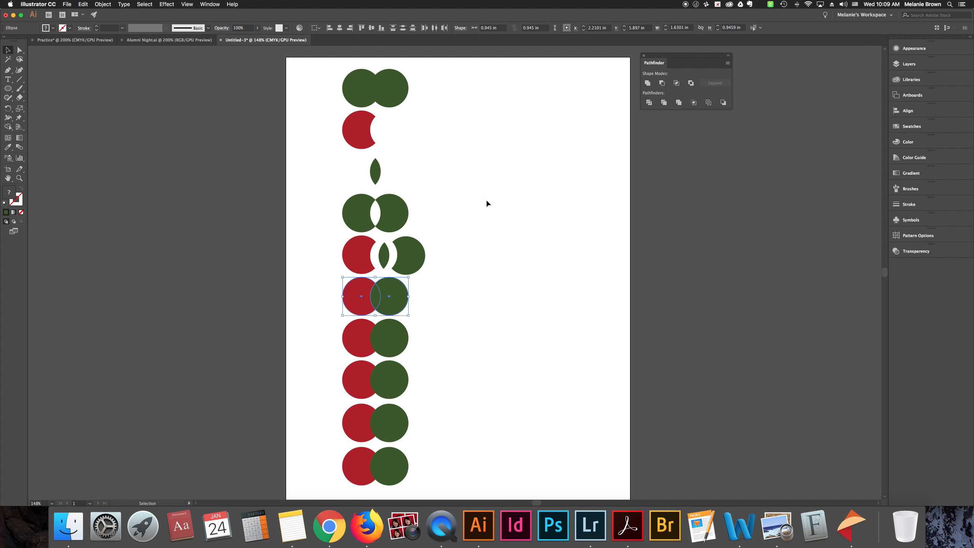
pyautogui.click(664, 102)
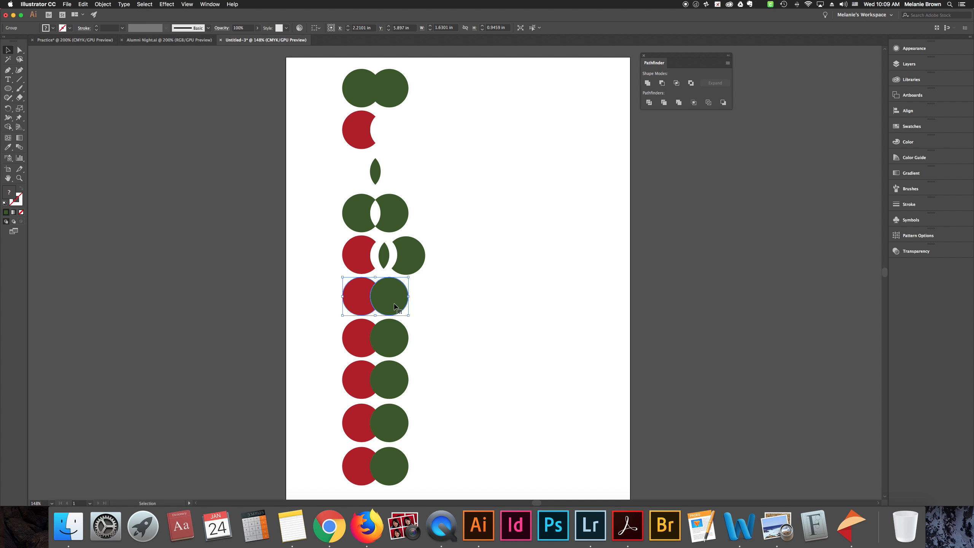
pyautogui.click(423, 329)
pyautogui.press('a')
pyautogui.moveTo(405, 303); pyautogui.dragTo(421, 304)
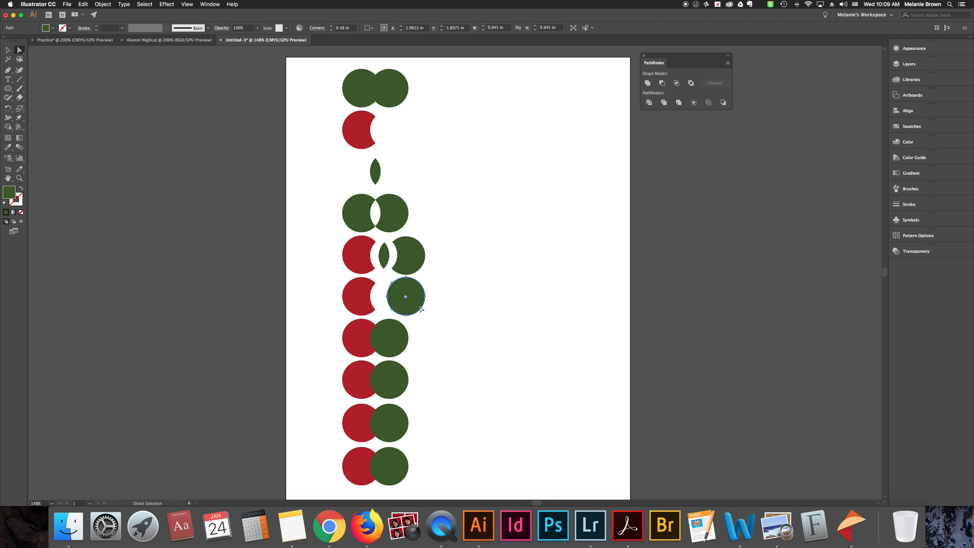
pyautogui.click(375, 298)
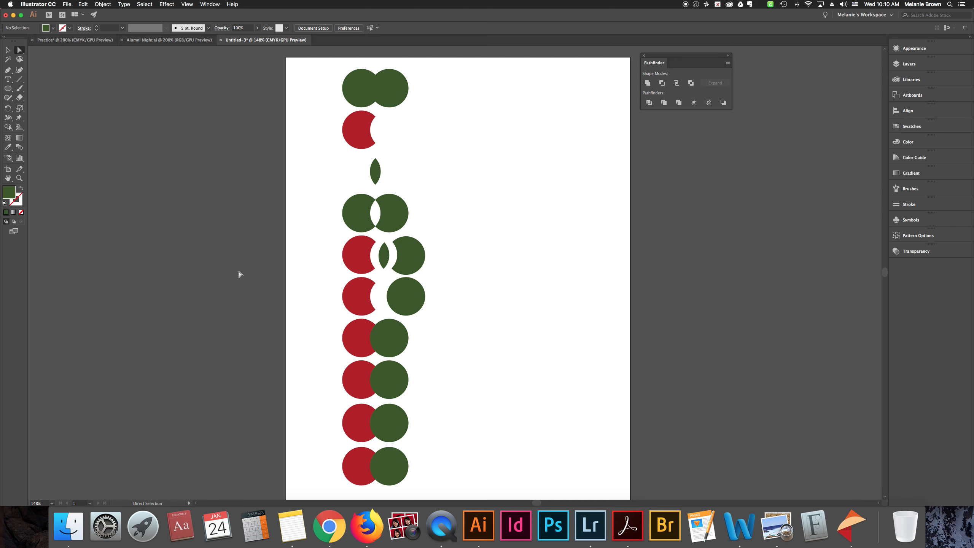
# Apply Merge to the seventh pair of circles
pyautogui.press('v')
pyautogui.moveTo(331, 328); pyautogui.dragTo(420, 347)
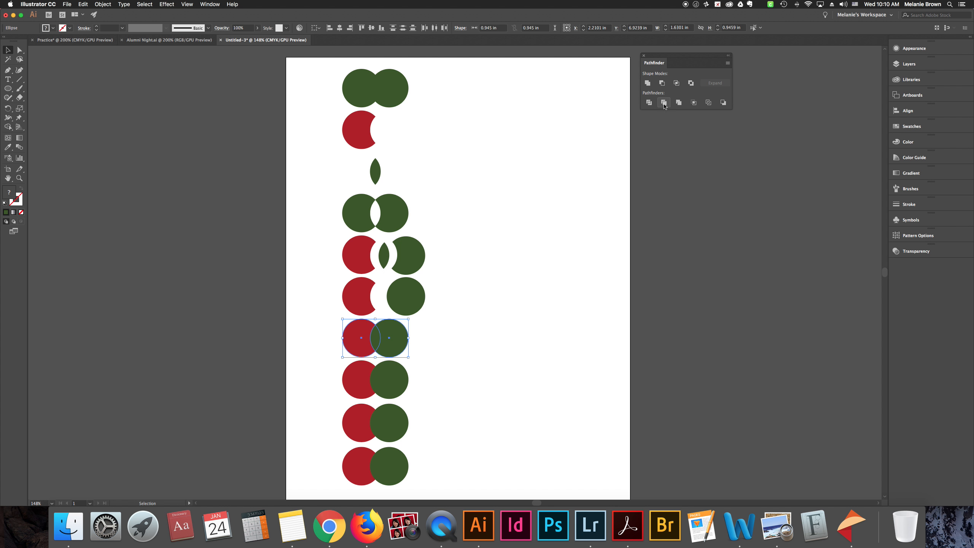
pyautogui.click(679, 103)
pyautogui.click(468, 313)
# Try moving only the green circle of the merged seventh pair far to the right, and undo the move
pyautogui.press('a')
pyautogui.moveTo(396, 341); pyautogui.dragTo(510, 341)
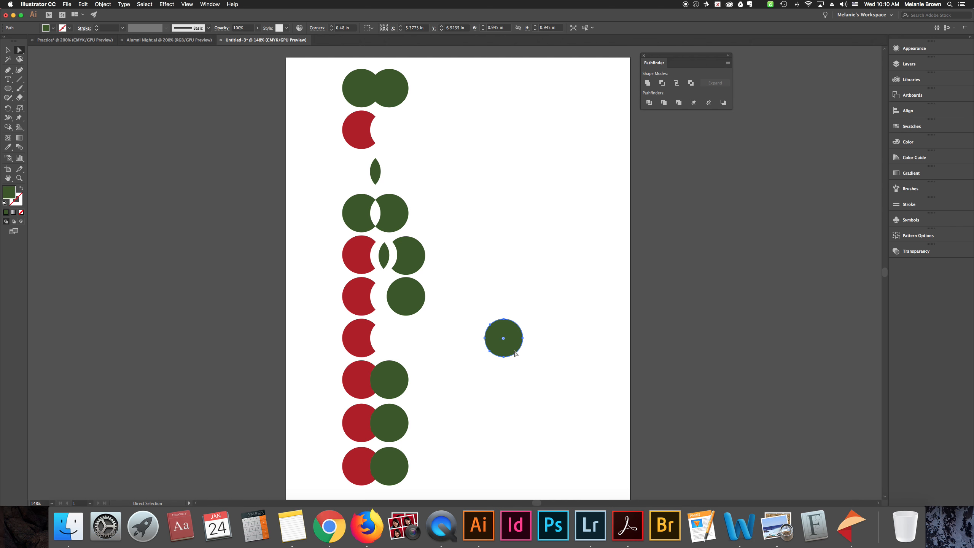
pyautogui.press('super+z')
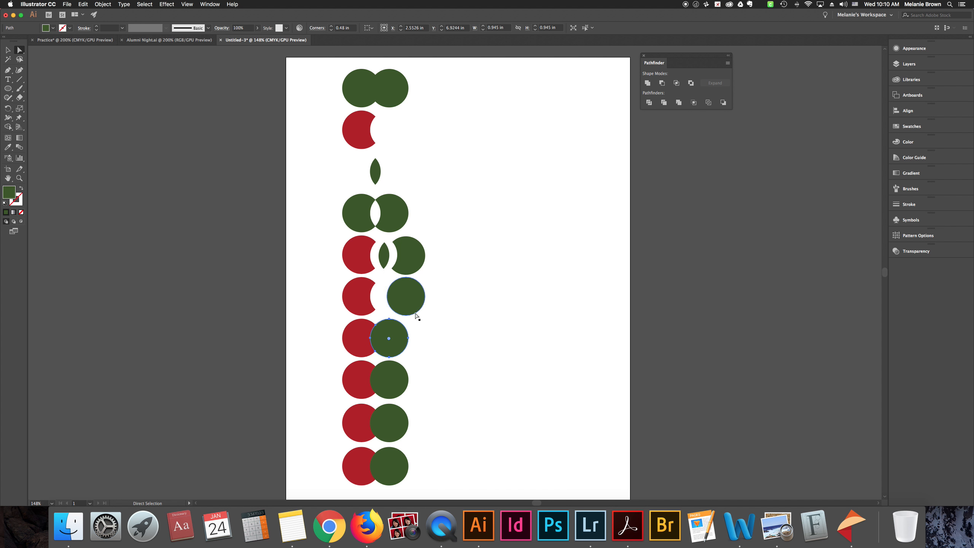
# Try moving the whole merged seventh pair away as one group and return it to its place in the column
pyautogui.press('v')
pyautogui.click(430, 359)
pyautogui.moveTo(399, 338); pyautogui.dragTo(534, 236)
pyautogui.moveTo(533, 236); pyautogui.dragTo(397, 337)
pyautogui.click(474, 355)
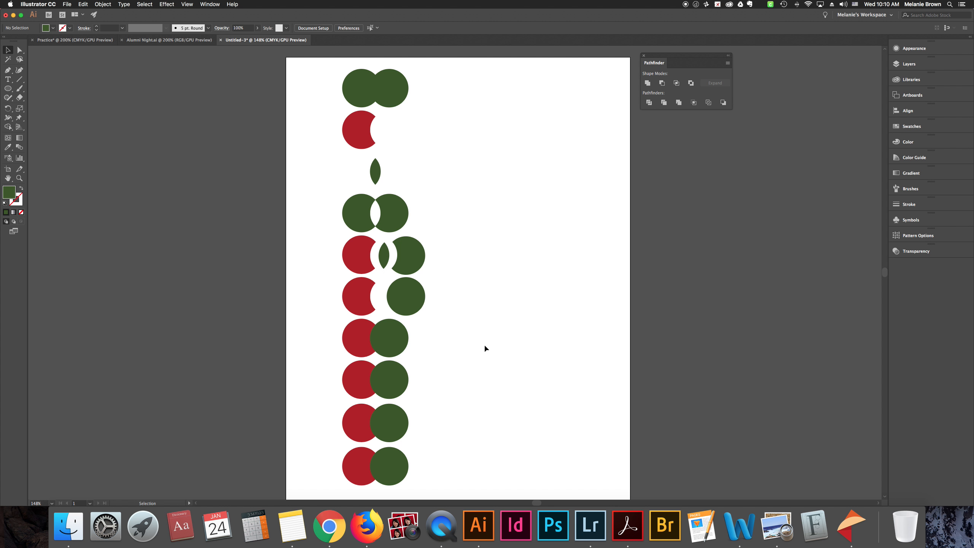
# Apply Crop to the eighth pair of circles
pyautogui.scroll(-3, 483, 344)
pyautogui.scroll(-5, 514, 345)
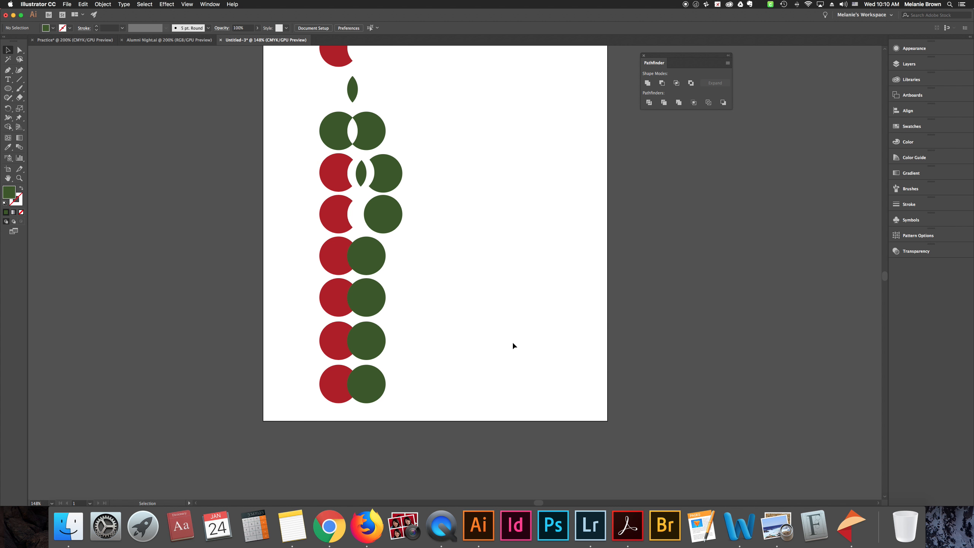
pyautogui.scroll(-5, 514, 346)
pyautogui.scroll(-3, 514, 345)
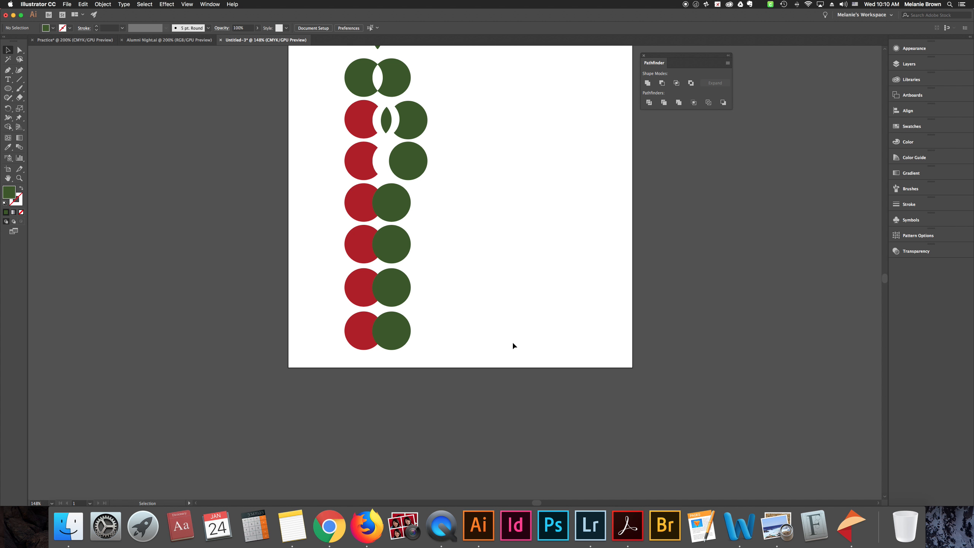
pyautogui.click(399, 187)
pyautogui.click(463, 203)
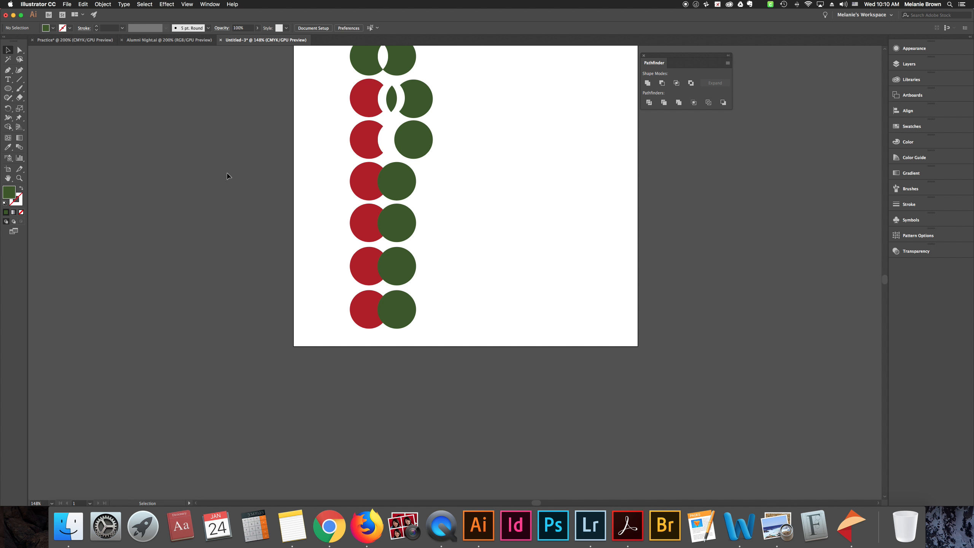
pyautogui.click(414, 225)
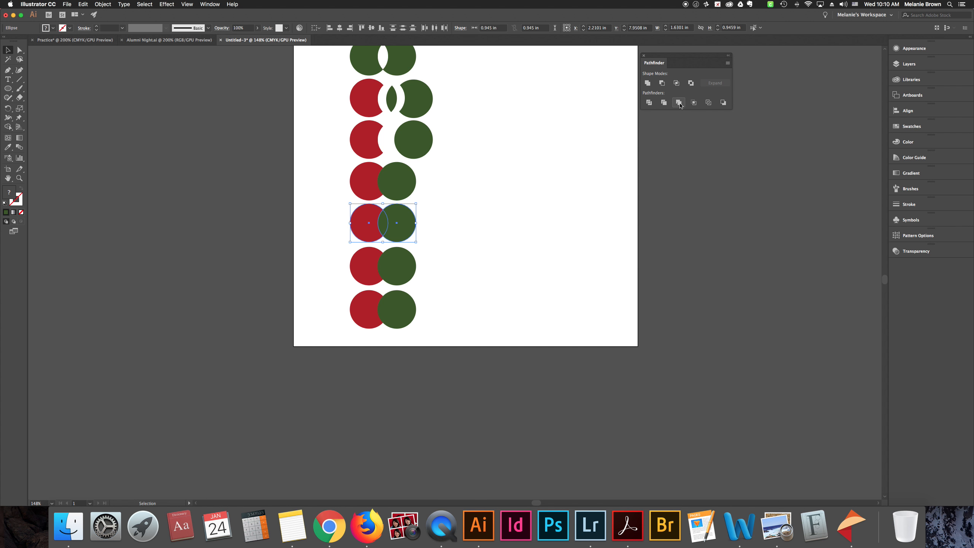
pyautogui.click(693, 102)
pyautogui.click(488, 262)
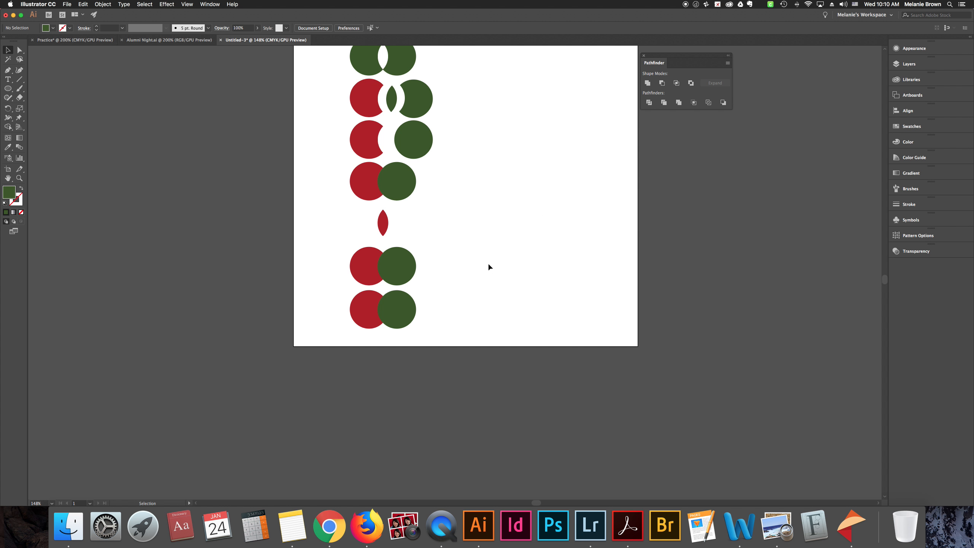
# Select the cropped eighth shape to examine the empty circle path beside its red sliver, and deselect it
pyautogui.click(415, 224)
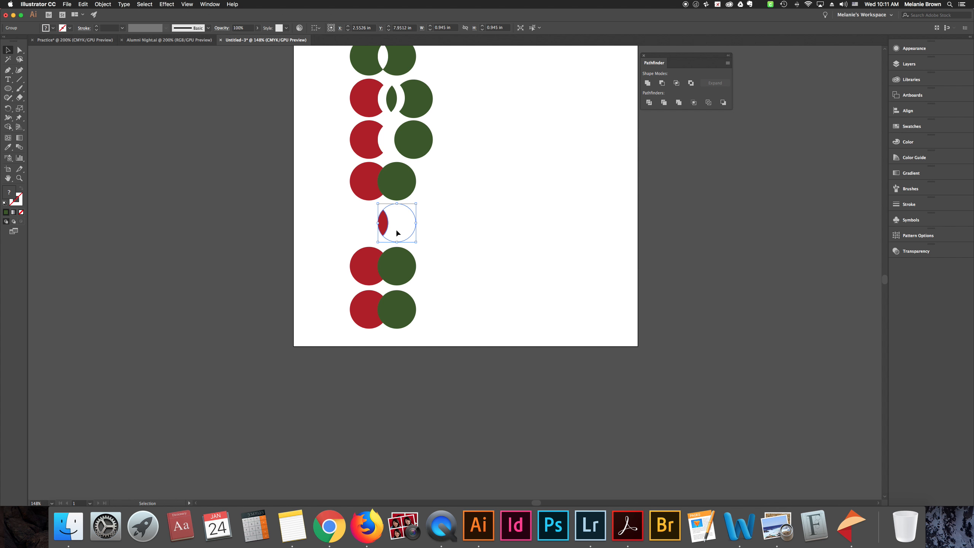
pyautogui.scroll(5, 381, 236)
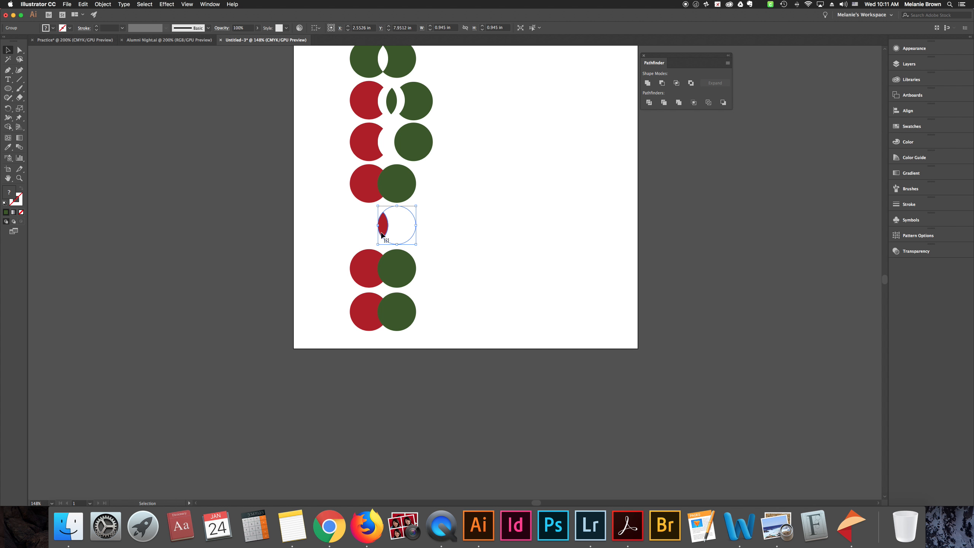
pyautogui.scroll(4, 382, 234)
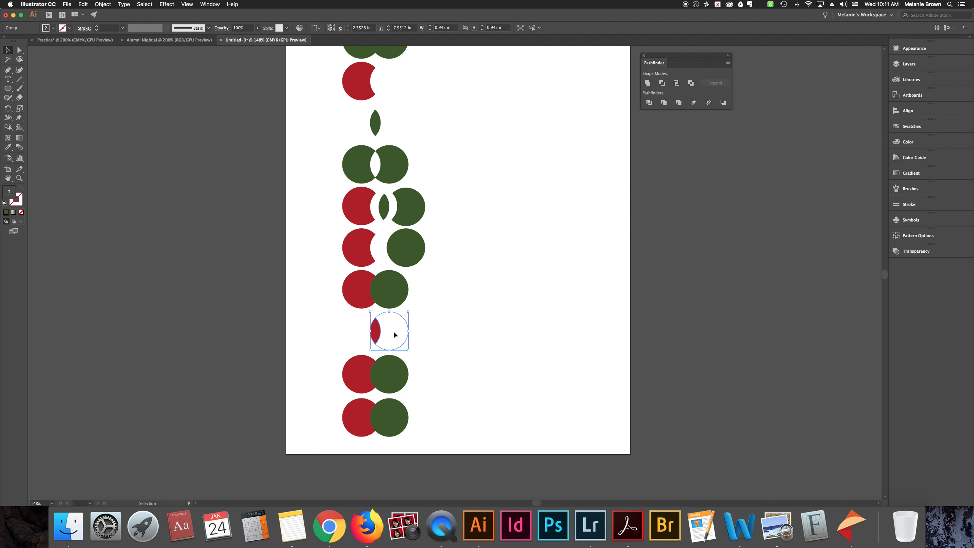
pyautogui.click(414, 337)
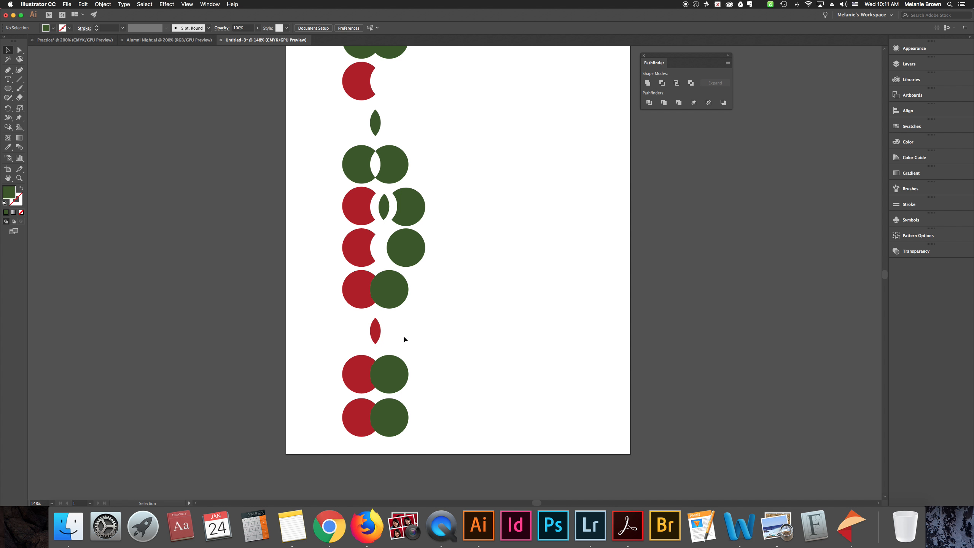
pyautogui.click(407, 338)
pyautogui.click(501, 288)
pyautogui.scroll(3, 429, 322)
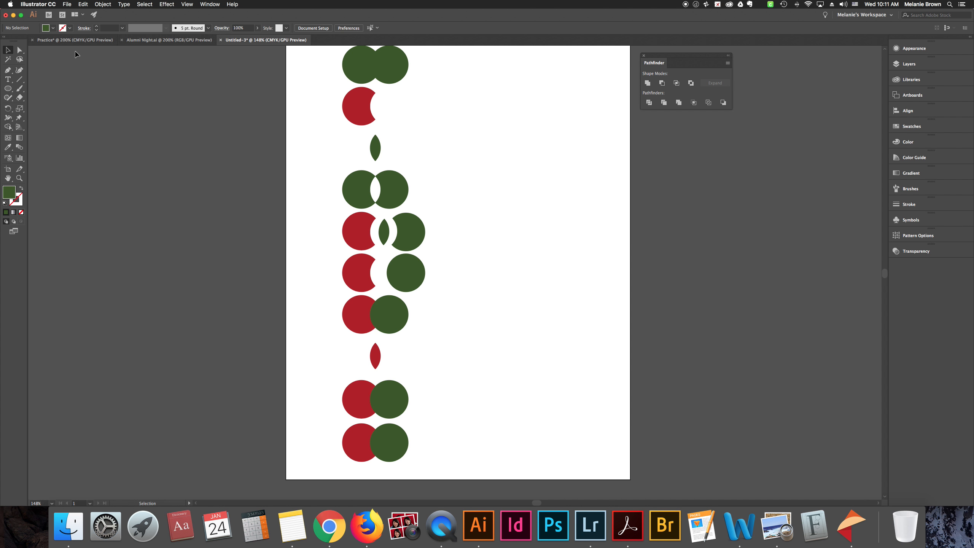
# Apply Outline to the ninth pair of circles and inspect the resulting paths up close
pyautogui.moveTo(324, 389); pyautogui.dragTo(436, 409)
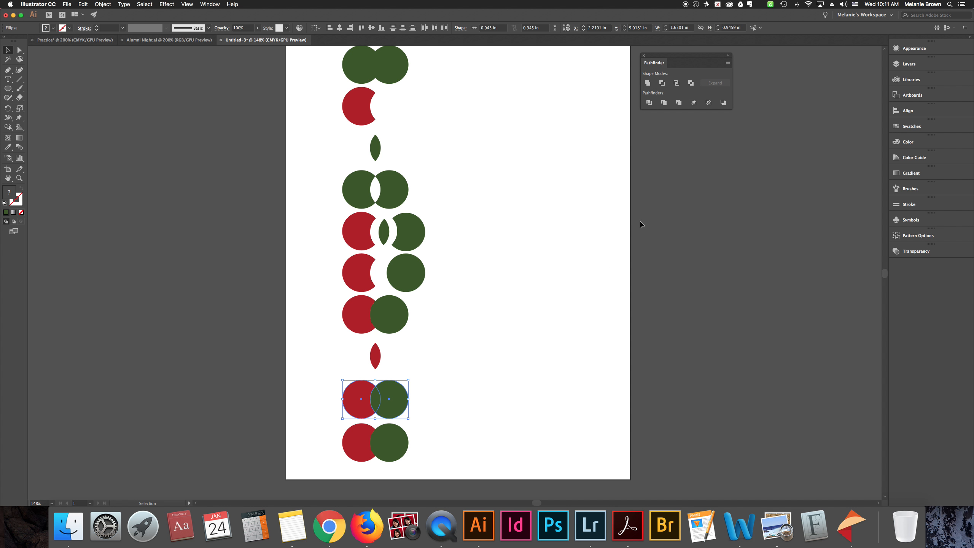
pyautogui.click(709, 103)
pyautogui.click(459, 410)
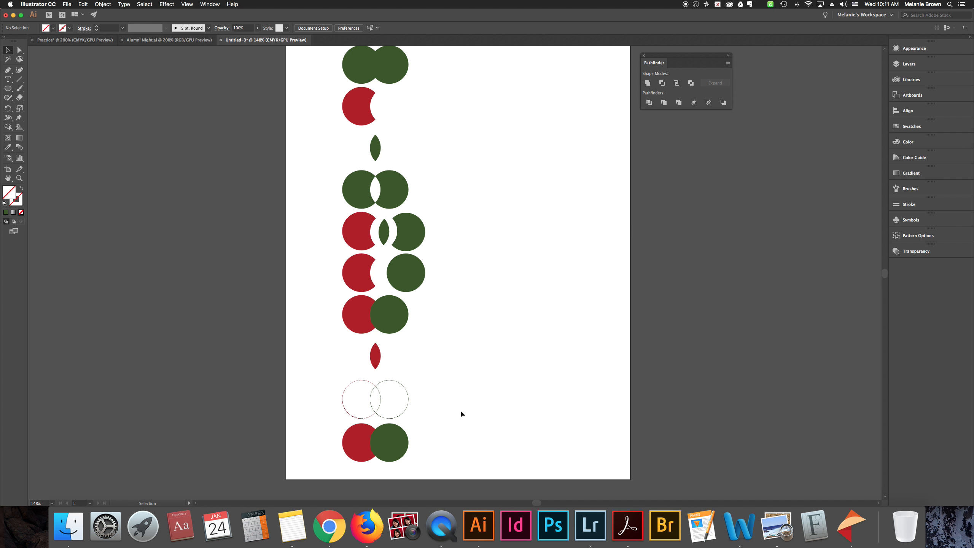
pyautogui.press('super+equal')
pyautogui.press('super+equal')
pyautogui.press('super+equal')
pyautogui.press('super+equal')
pyautogui.scroll(-4, 461, 412)
pyautogui.scroll(-9, 461, 412)
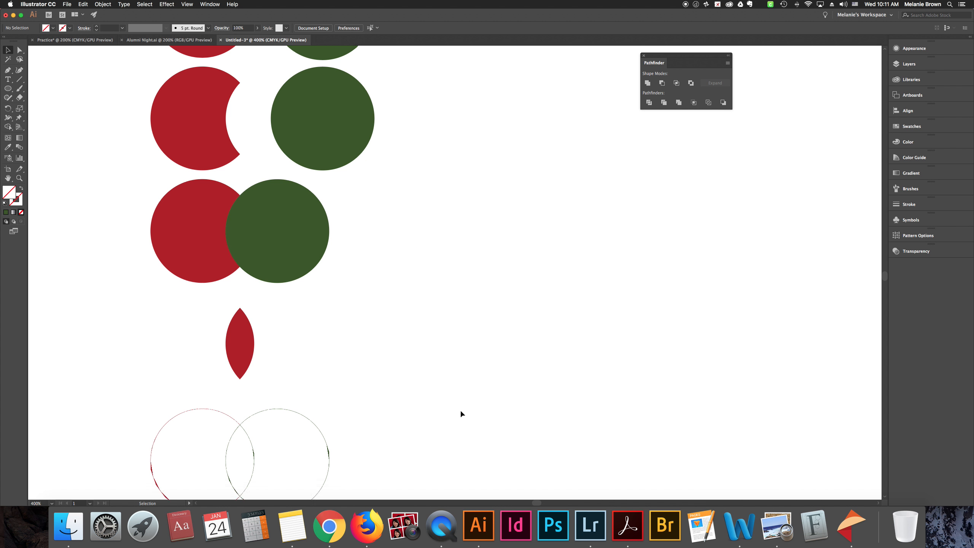
pyautogui.hscroll(-3, 391, 272)
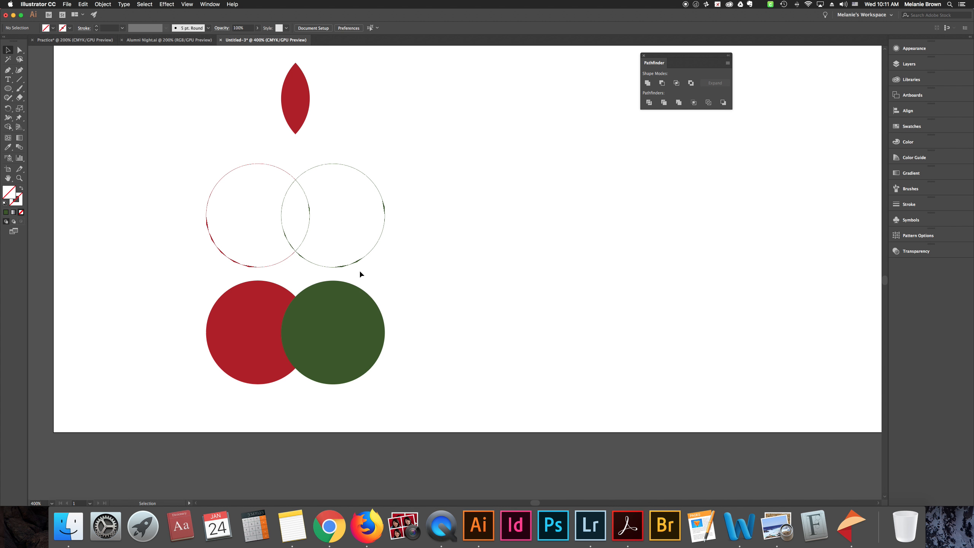
# Apply Minus Back to the tenth pair of circles and select the resulting green shape to inspect it
pyautogui.scroll(-3, 307, 305)
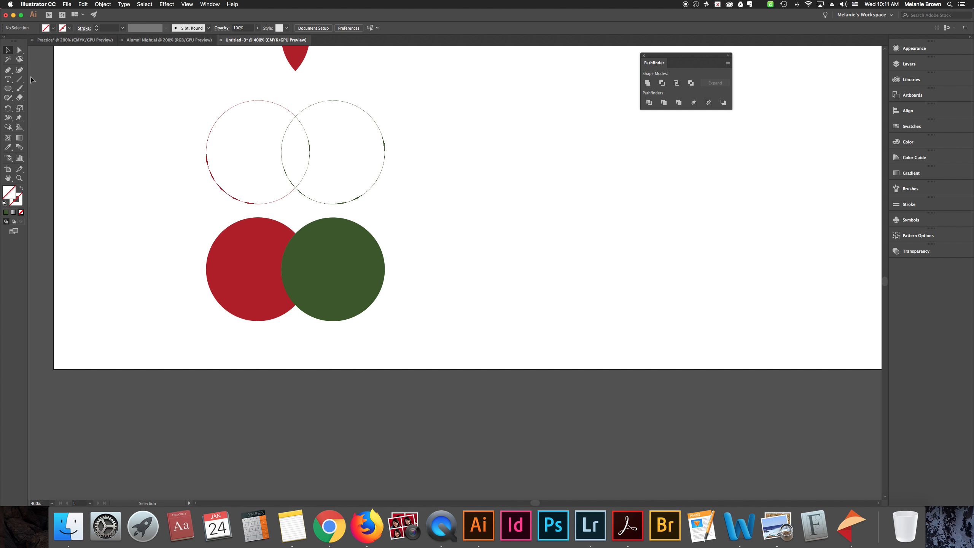
pyautogui.moveTo(191, 265); pyautogui.dragTo(408, 319)
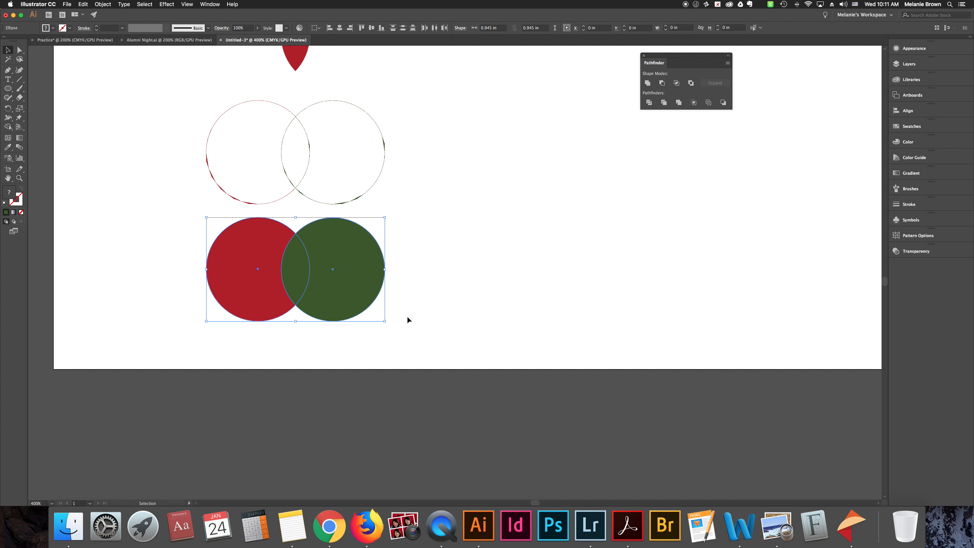
pyautogui.click(723, 102)
pyautogui.click(432, 287)
pyautogui.click(326, 274)
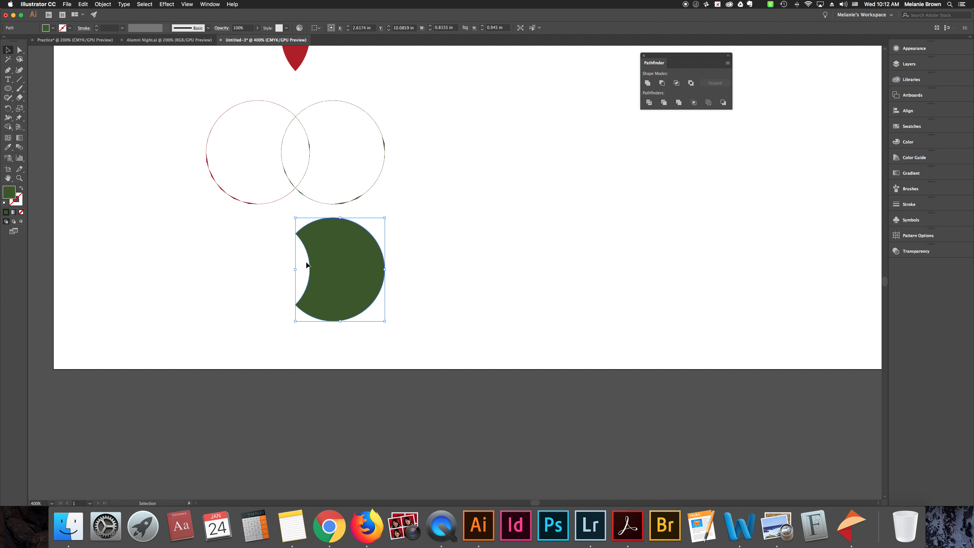
pyautogui.scroll(1, 386, 262)
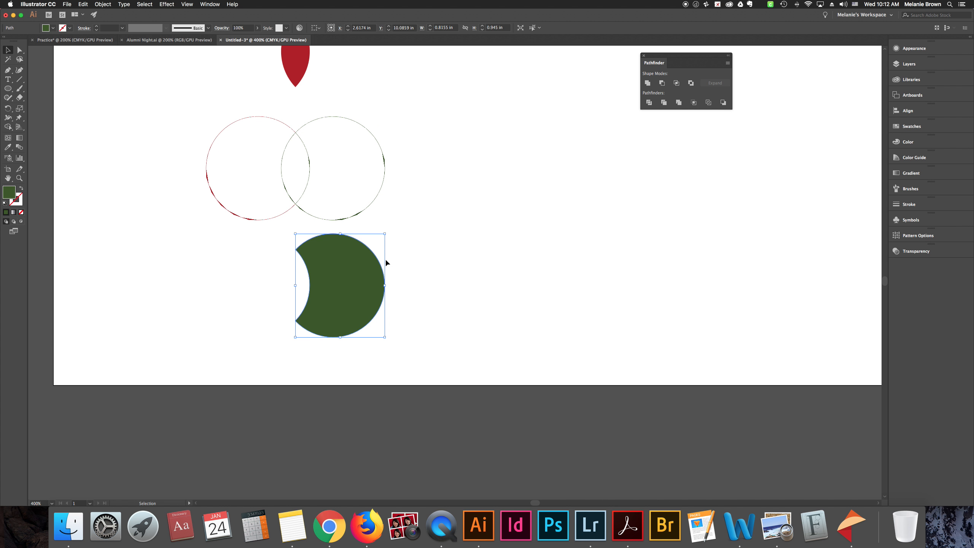
# Fit the artboard in the window, deselect the artwork and dock the Pathfinder panel below Transparency
pyautogui.press('super+0')
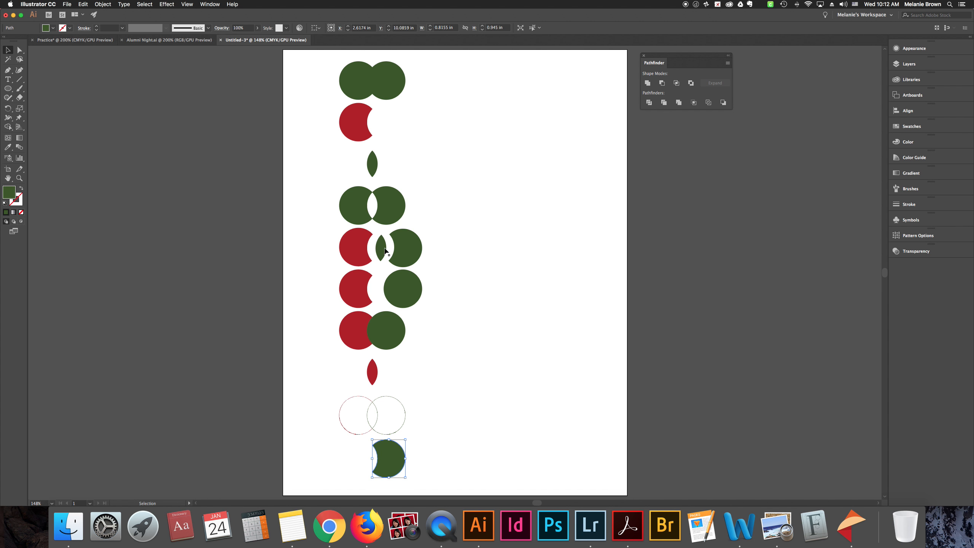
pyautogui.click(375, 126)
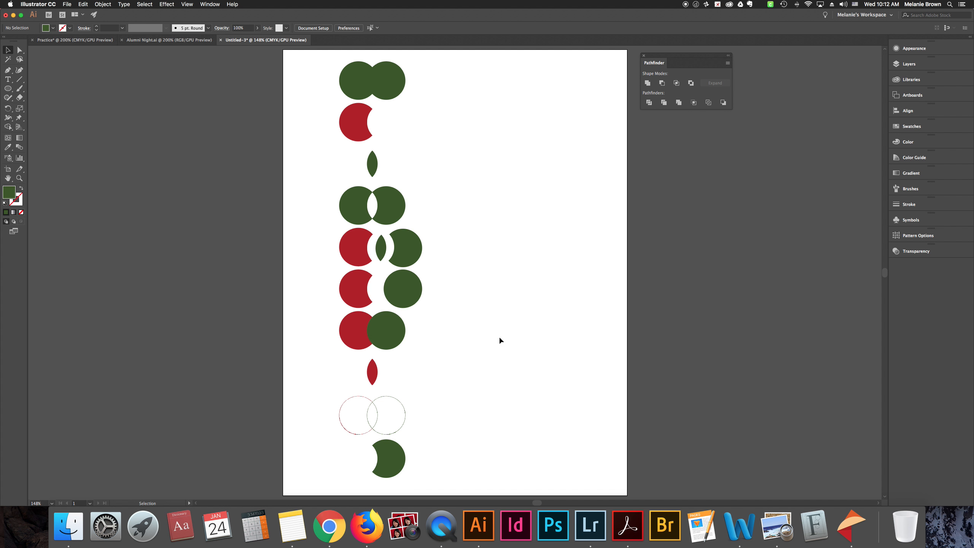
pyautogui.moveTo(654, 63); pyautogui.dragTo(903, 270)
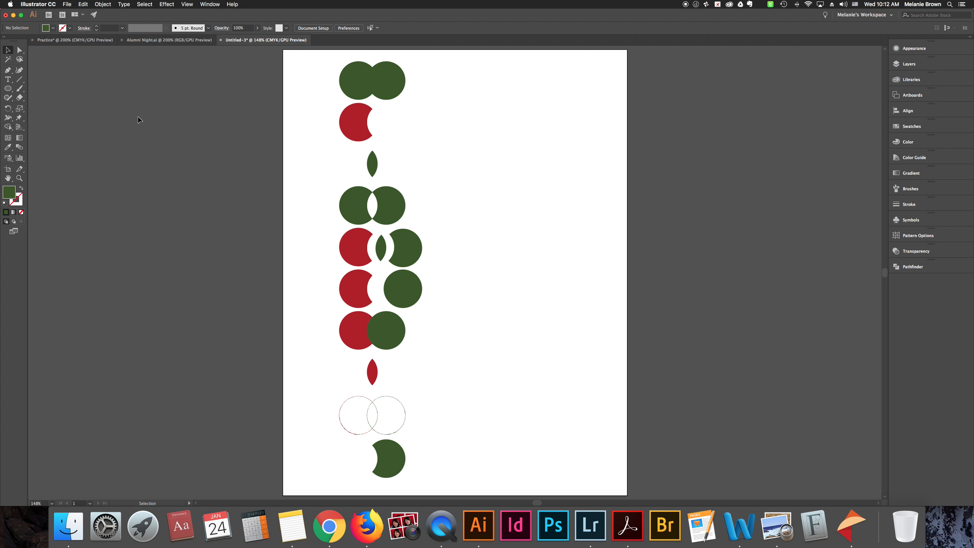
# Show the group of type tools and activate the standard Type Tool
pyautogui.click(10, 81)
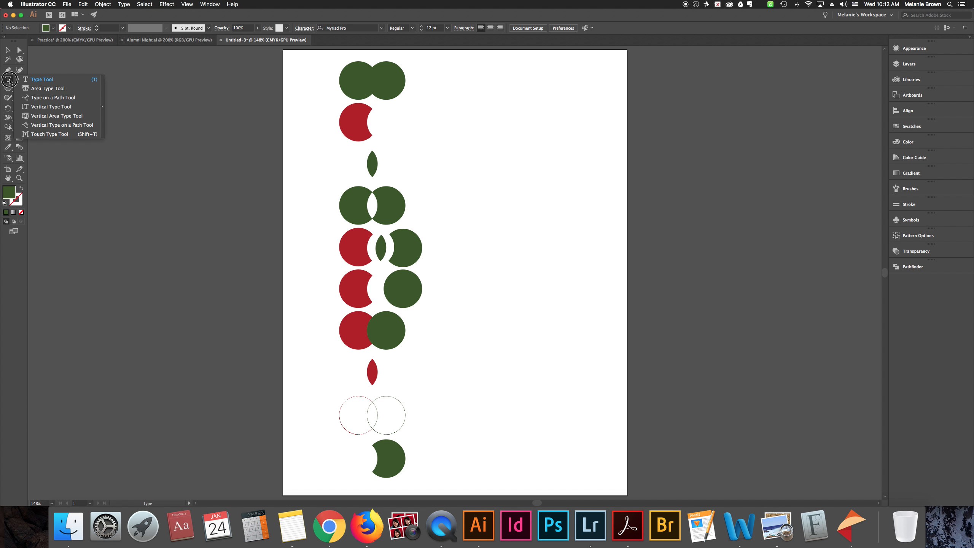
pyautogui.click(9, 81)
pyautogui.moveTo(10, 81); pyautogui.dragTo(50, 83)
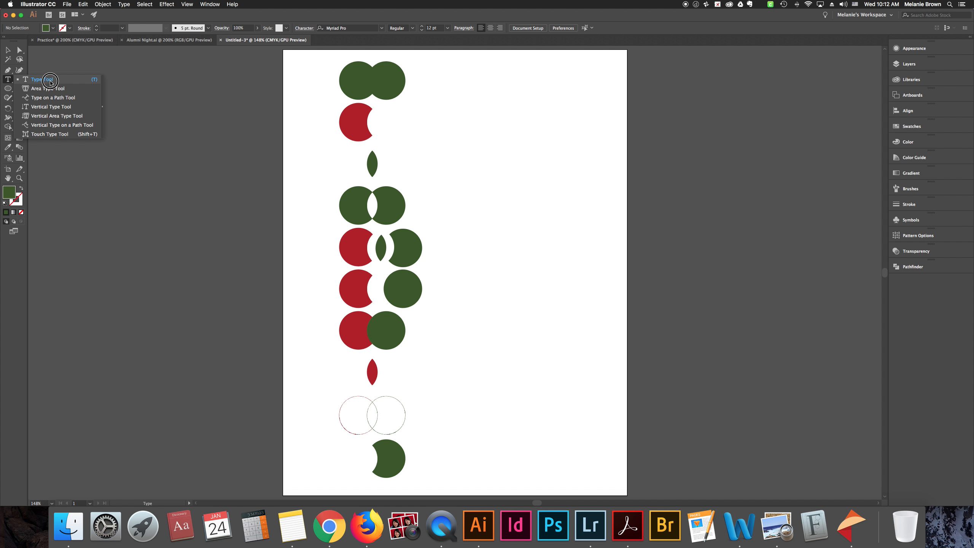
pyautogui.moveTo(51, 82); pyautogui.dragTo(50, 82)
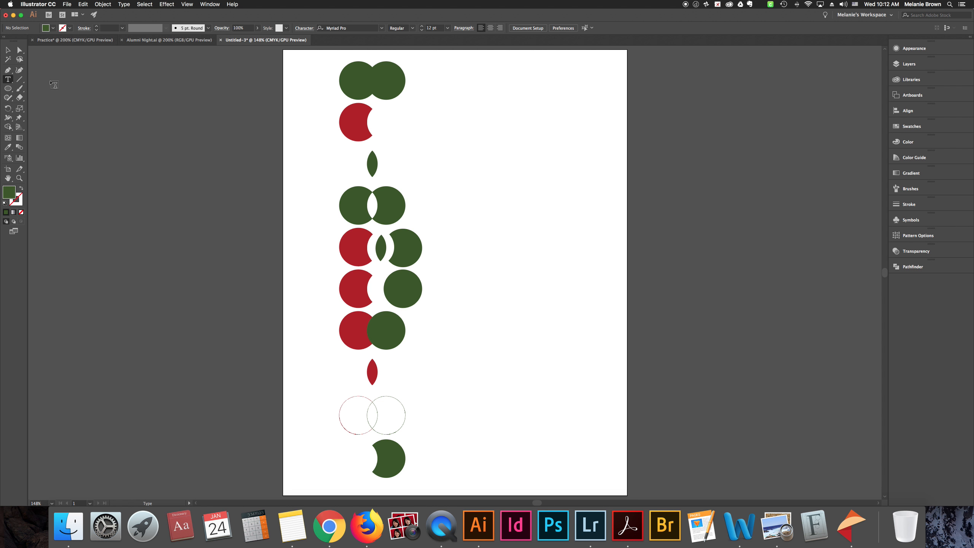
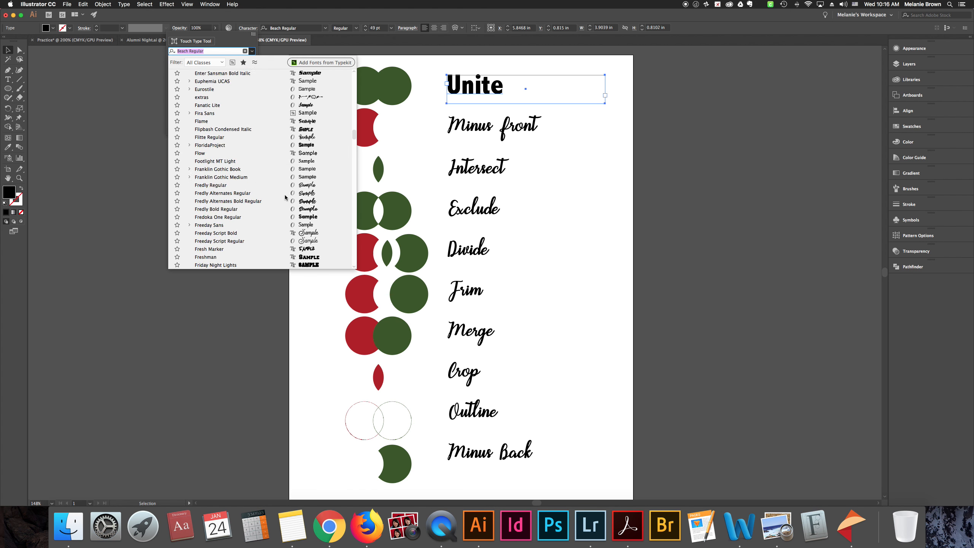
# Close the font list and look over the font style options in the Character settings for the Unite label
pyautogui.click(252, 41)
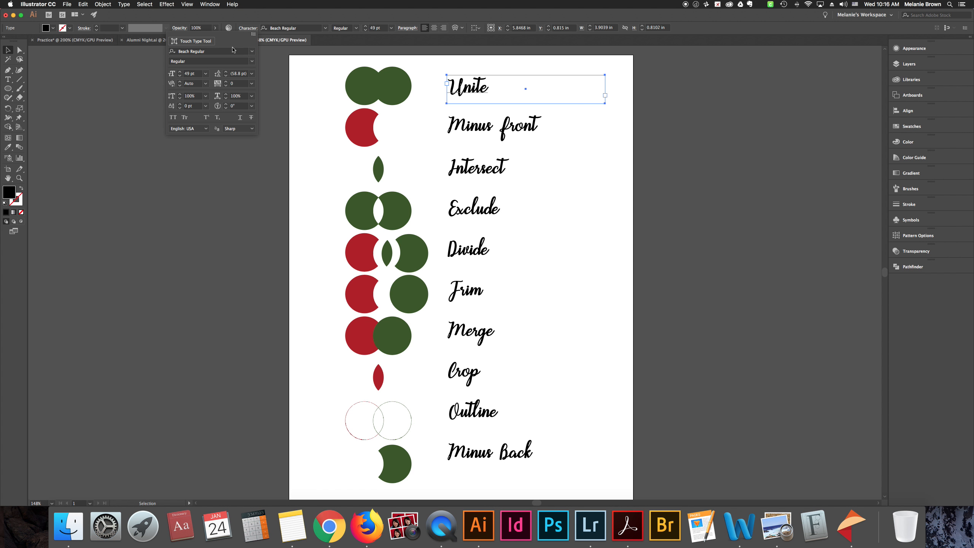
pyautogui.click(252, 62)
pyautogui.click(192, 62)
pyautogui.scroll(1, 236, 109)
pyautogui.click(281, 18)
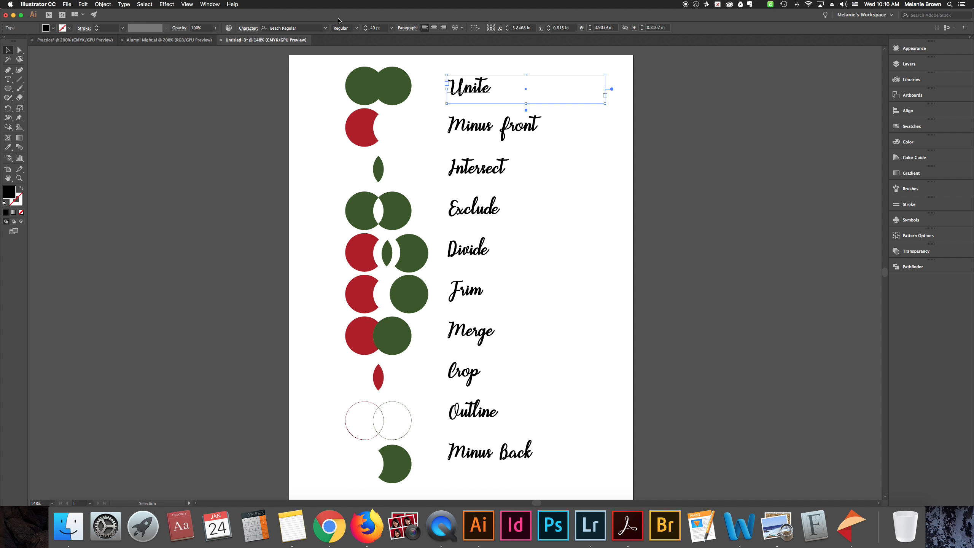
pyautogui.scroll(1, 426, 62)
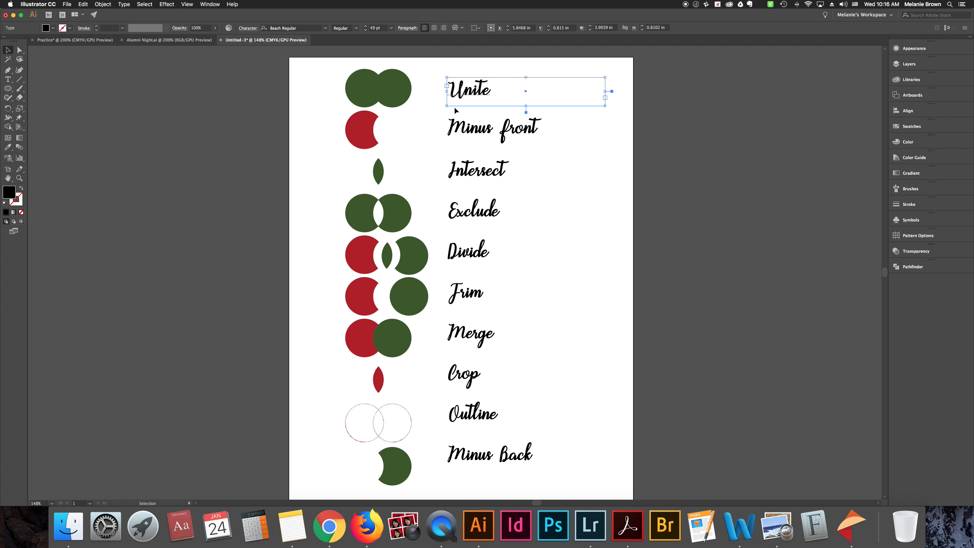
pyautogui.scroll(-1, 456, 111)
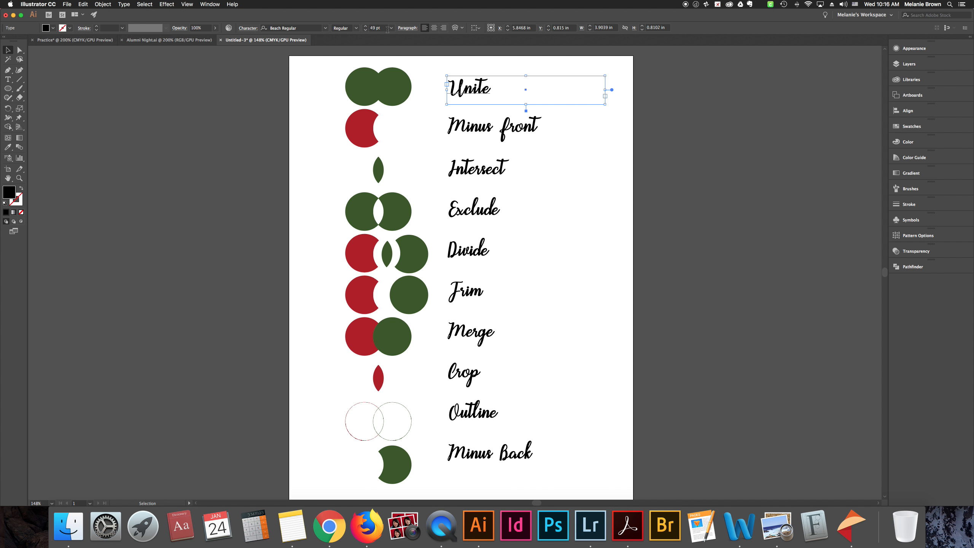
# Set the font size of the Unite label to 60 pt
pyautogui.click(482, 90)
pyautogui.click(391, 29)
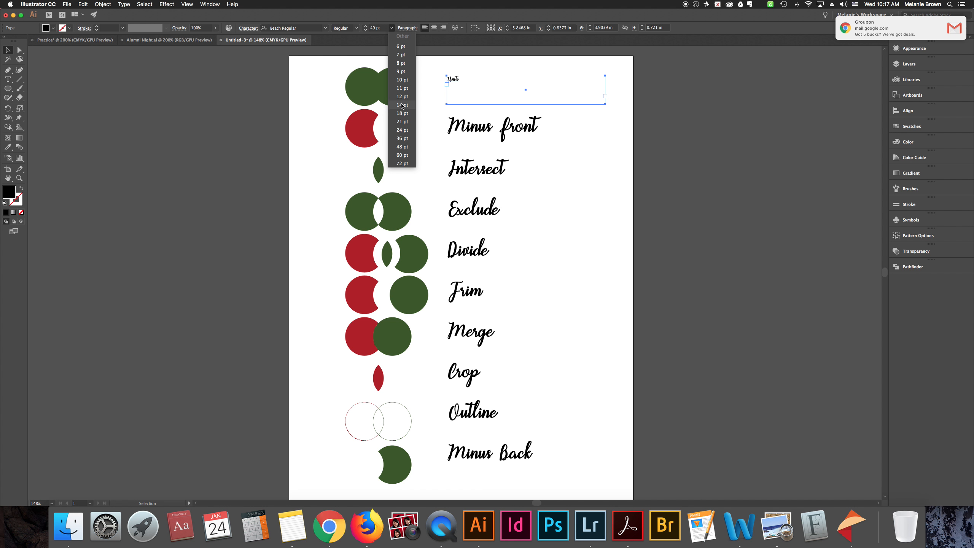
pyautogui.click(369, 28)
pyautogui.click(375, 30)
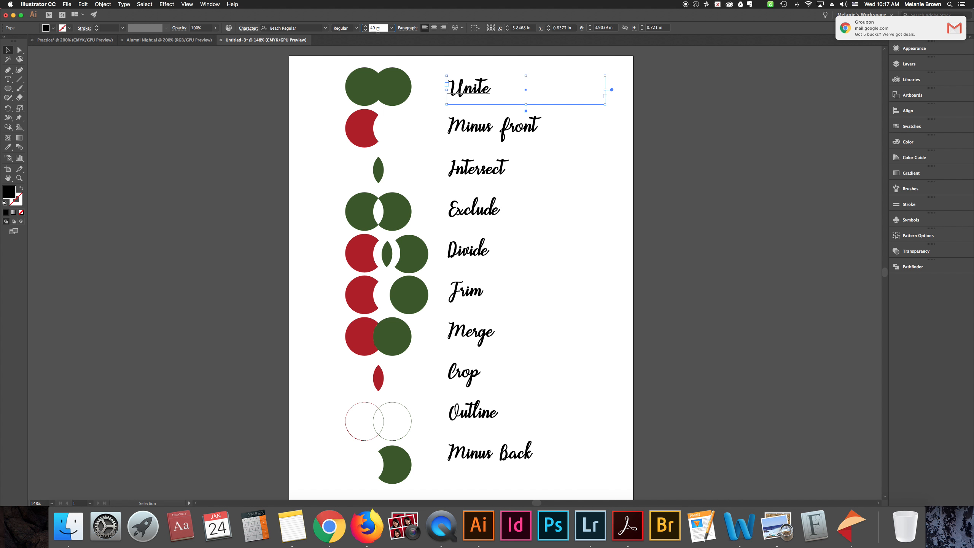
pyautogui.press('BackSpace')
pyautogui.press('BackSpace')
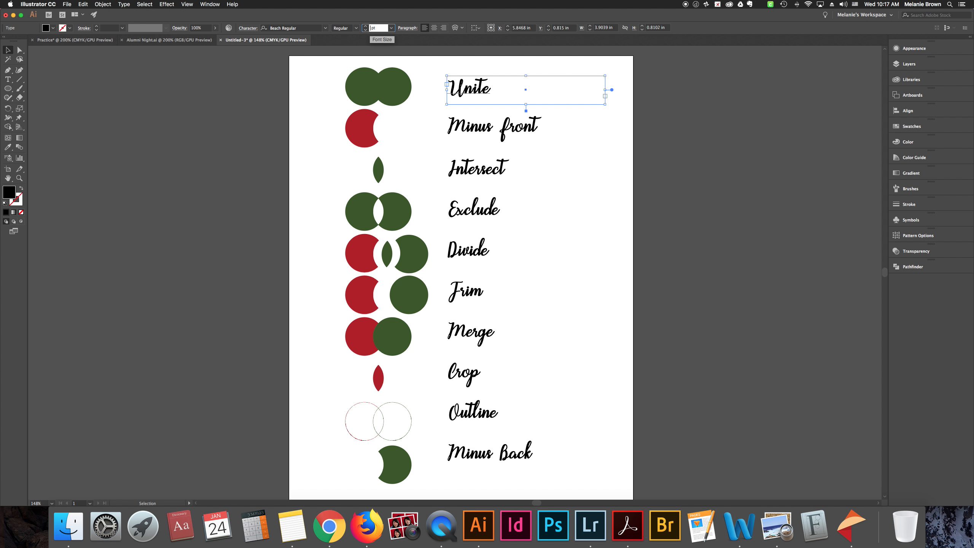
pyautogui.write('60')
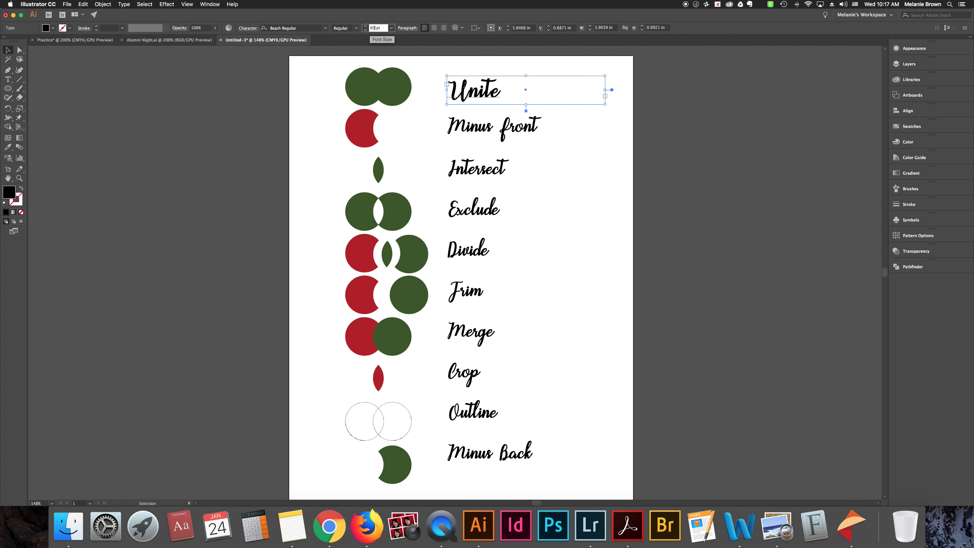
# Return the Unite label's font size to 49 pt
pyautogui.press('BackSpace')
pyautogui.press('BackSpace')
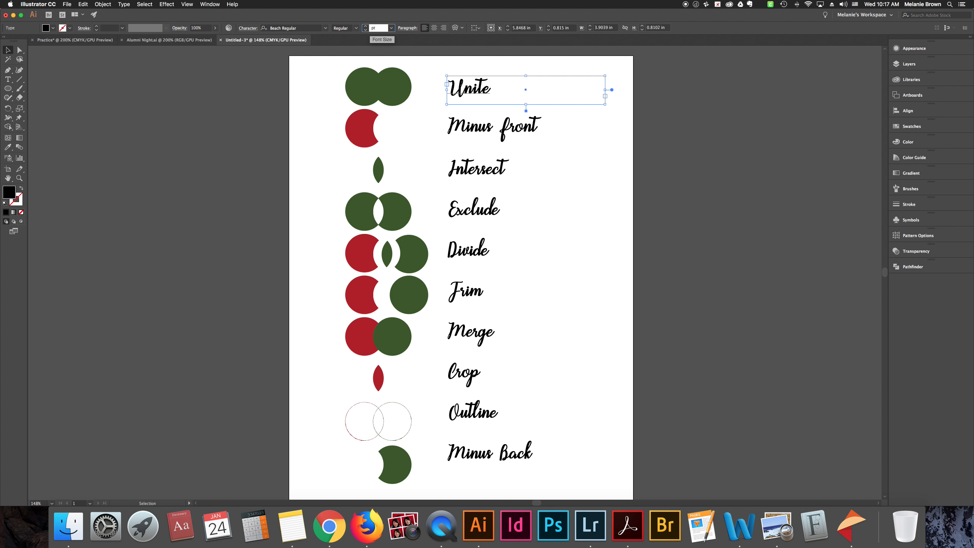
pyautogui.write('49')
pyautogui.press('Return')
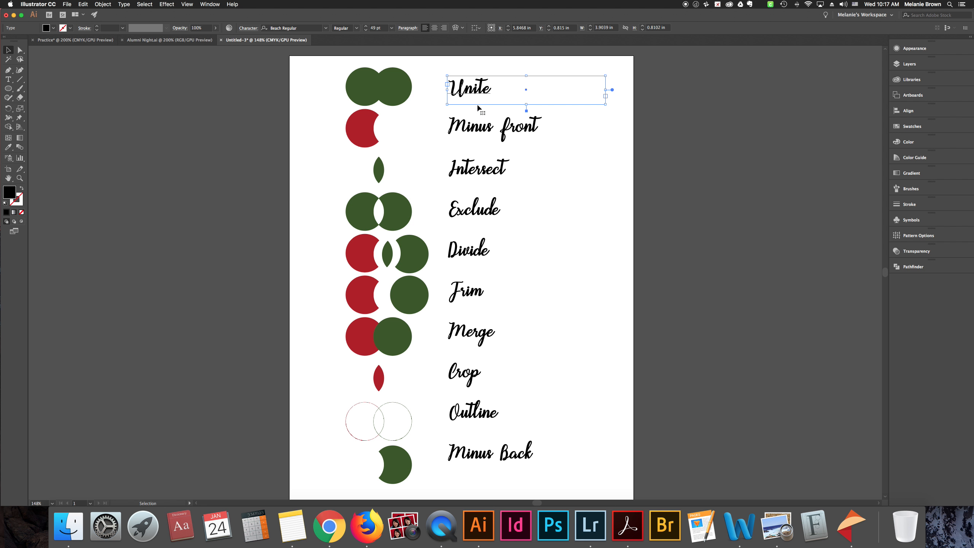
# Try center and right paragraph alignment on the word Unite, then set it back to left and finish text editing
pyautogui.doubleClick(484, 96)
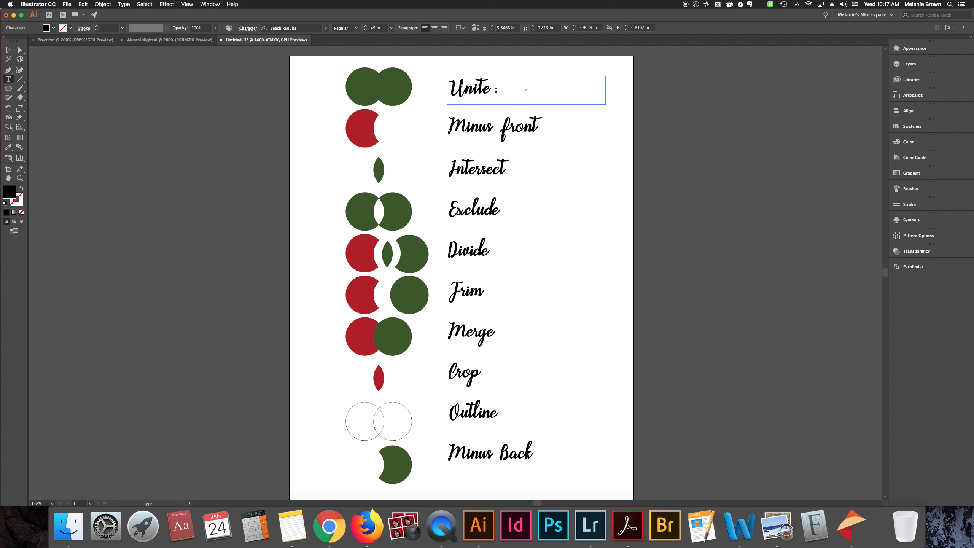
pyautogui.moveTo(497, 89); pyautogui.dragTo(428, 85)
pyautogui.click(434, 28)
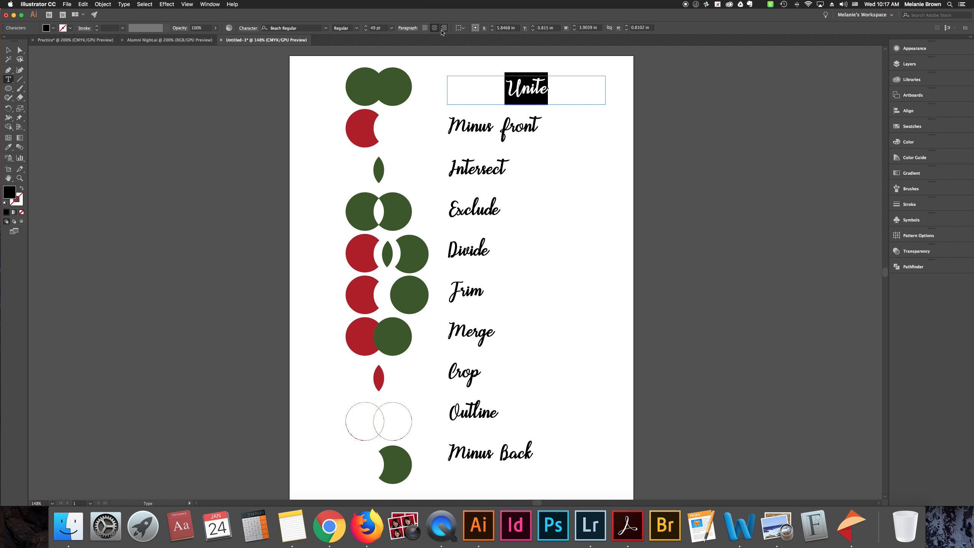
pyautogui.click(424, 28)
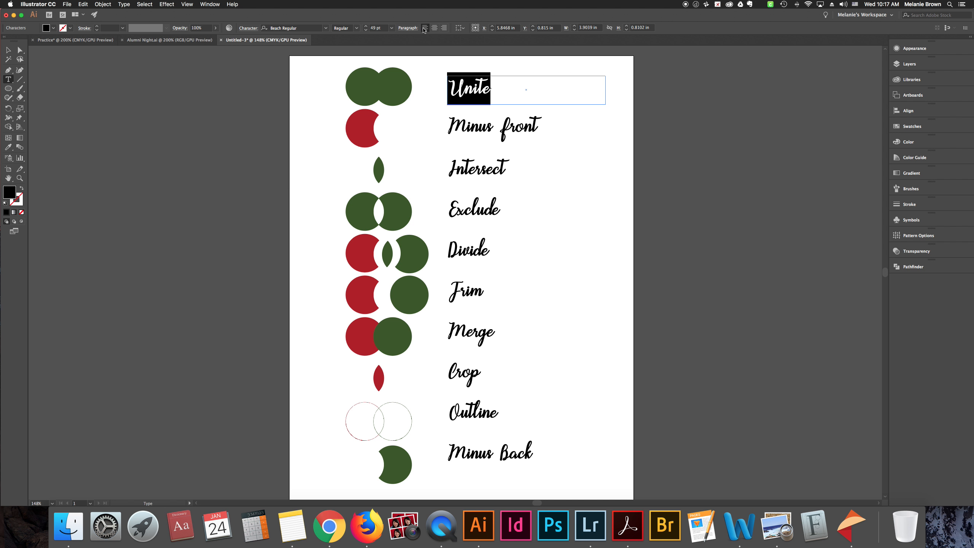
pyautogui.click(435, 29)
pyautogui.click(443, 28)
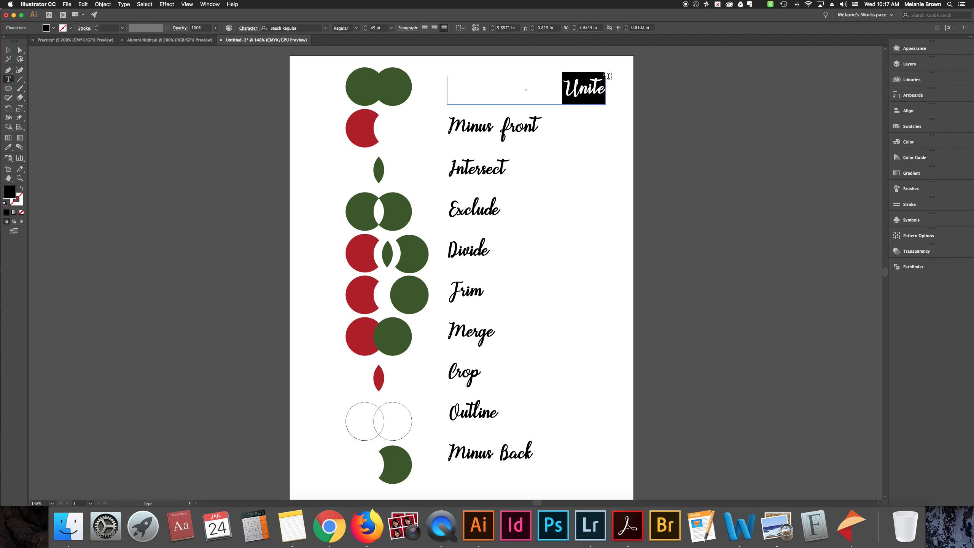
pyautogui.click(434, 27)
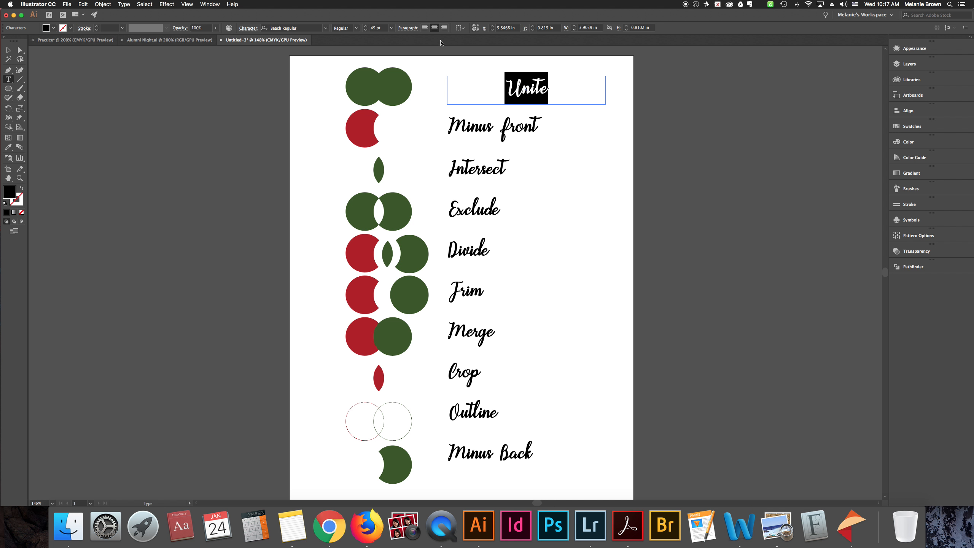
pyautogui.click(424, 28)
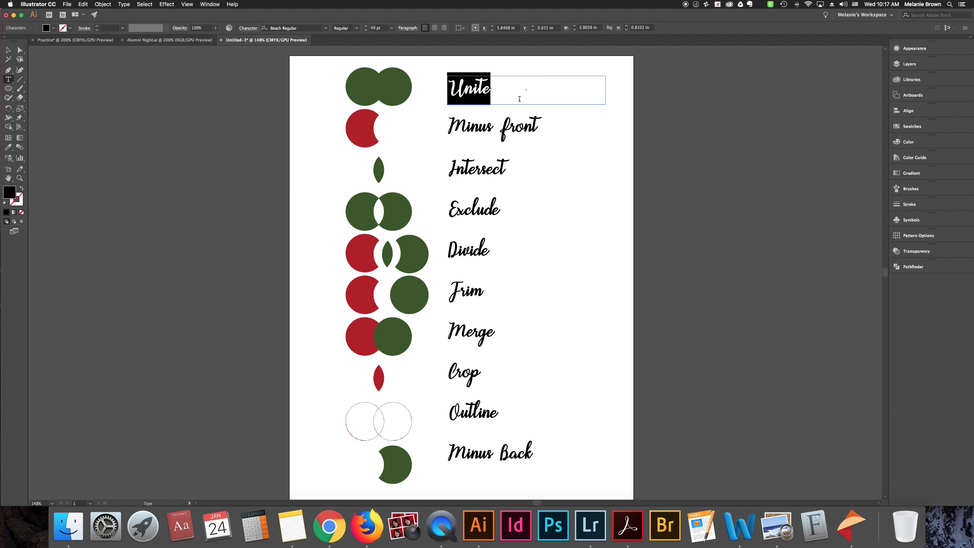
pyautogui.press('Escape')
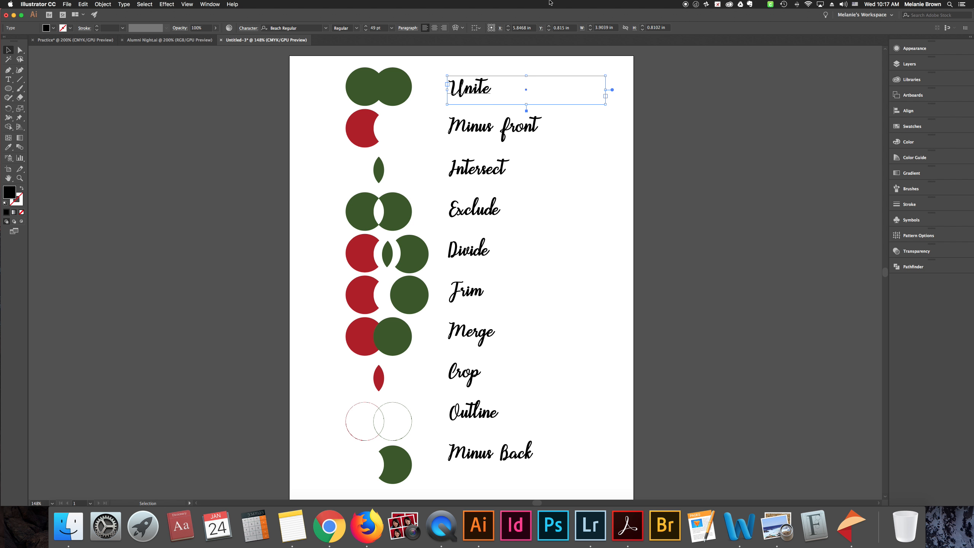
# Select all ten text labels together, from Unite down to Minus Back
pyautogui.click(463, 30)
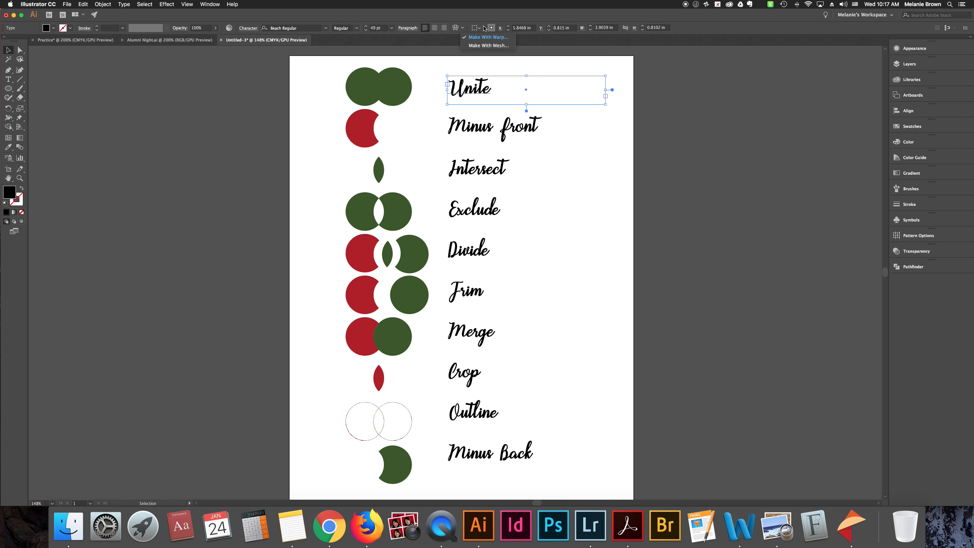
pyautogui.click(479, 29)
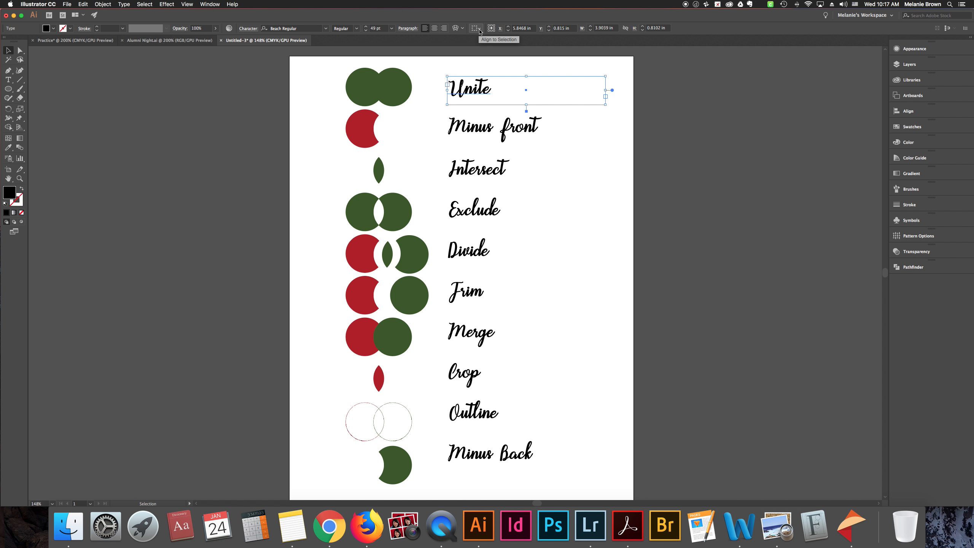
pyautogui.keyDown('shift'); pyautogui.click(491, 139); pyautogui.keyUp('shift')
pyautogui.keyDown('shift'); pyautogui.click(497, 172); pyautogui.keyUp('shift')
pyautogui.keyDown('shift'); pyautogui.click(487, 209); pyautogui.keyUp('shift')
pyautogui.keyDown('shift'); pyautogui.click(485, 251); pyautogui.keyUp('shift')
pyautogui.keyDown('shift'); pyautogui.click(480, 302); pyautogui.keyUp('shift')
pyautogui.keyDown('shift'); pyautogui.click(476, 337); pyautogui.keyUp('shift')
pyautogui.keyDown('shift'); pyautogui.click(475, 370); pyautogui.keyUp('shift')
pyautogui.keyDown('shift'); pyautogui.click(472, 412); pyautogui.keyUp('shift')
pyautogui.keyDown('shift'); pyautogui.click(471, 453); pyautogui.keyUp('shift')
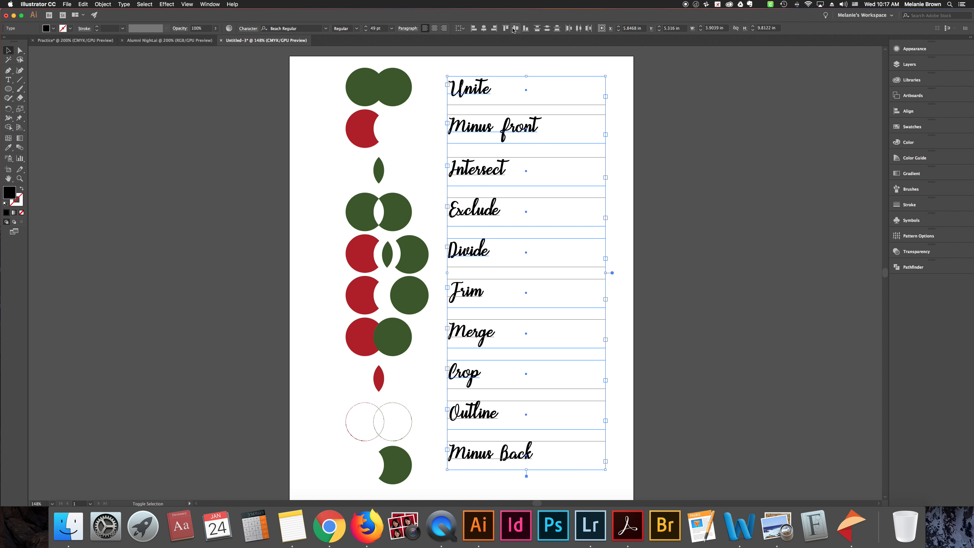
# Choose Align to Selection for the labels and align their horizontal centers
pyautogui.click(460, 29)
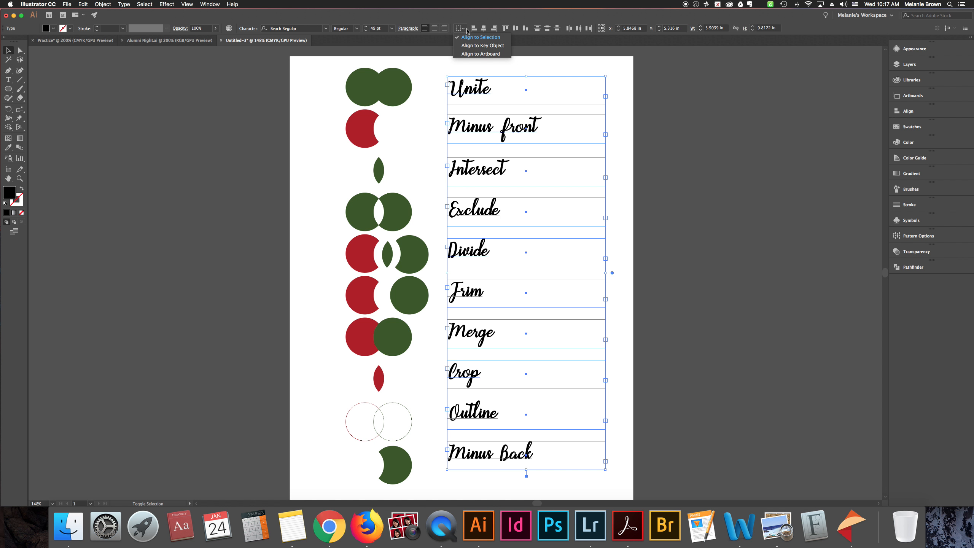
pyautogui.click(471, 40)
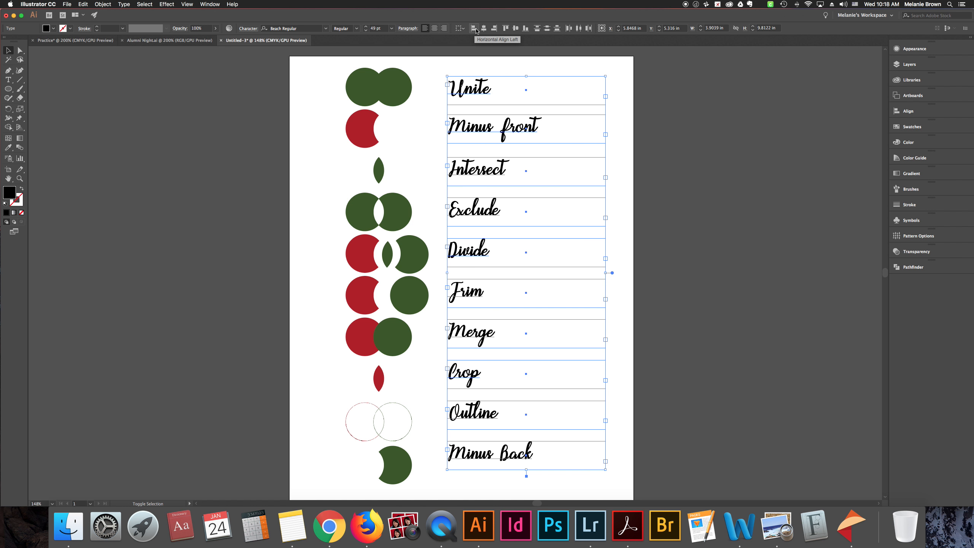
pyautogui.click(485, 30)
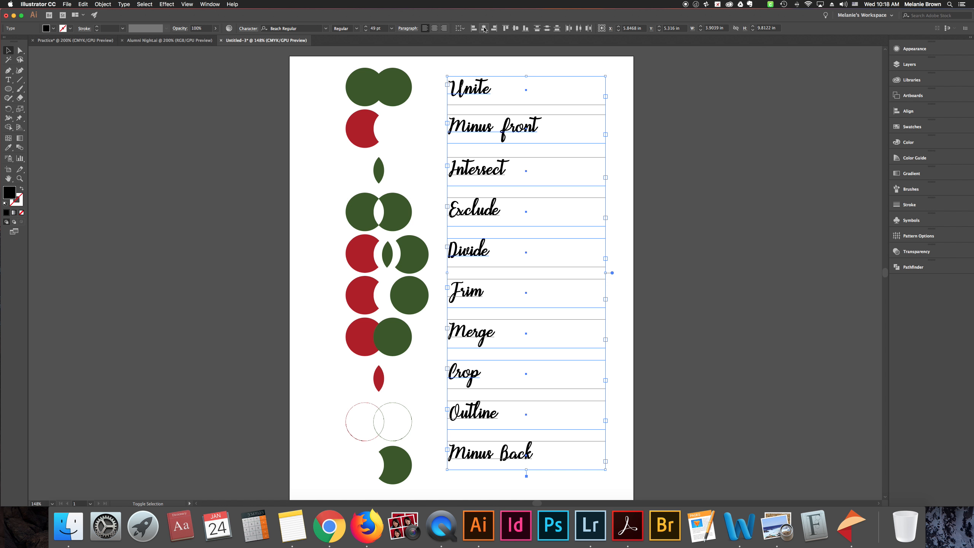
# Try aligning the labels by their top edges and distributing them horizontally, then undo it and deselect them
pyautogui.click(506, 28)
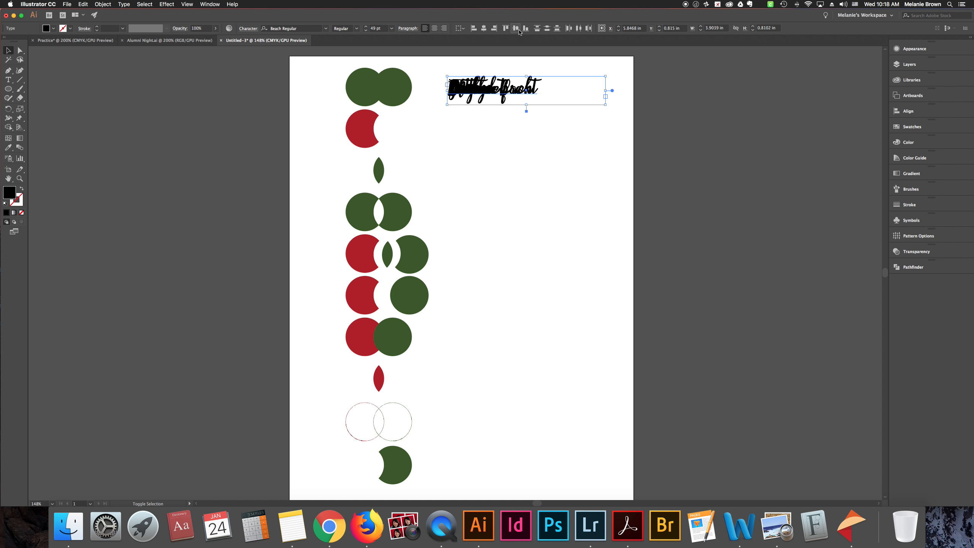
pyautogui.click(575, 29)
pyautogui.click(580, 31)
pyautogui.press('super+z')
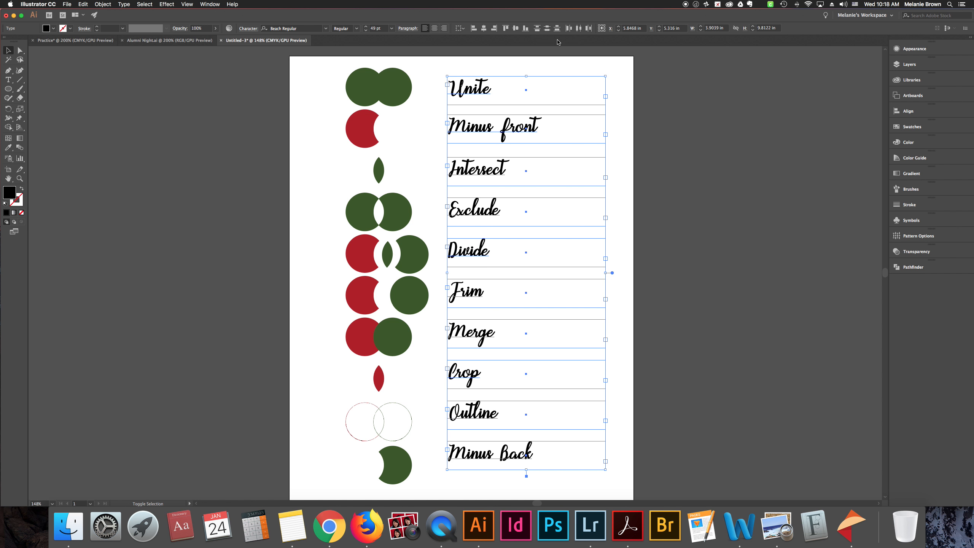
pyautogui.click(626, 78)
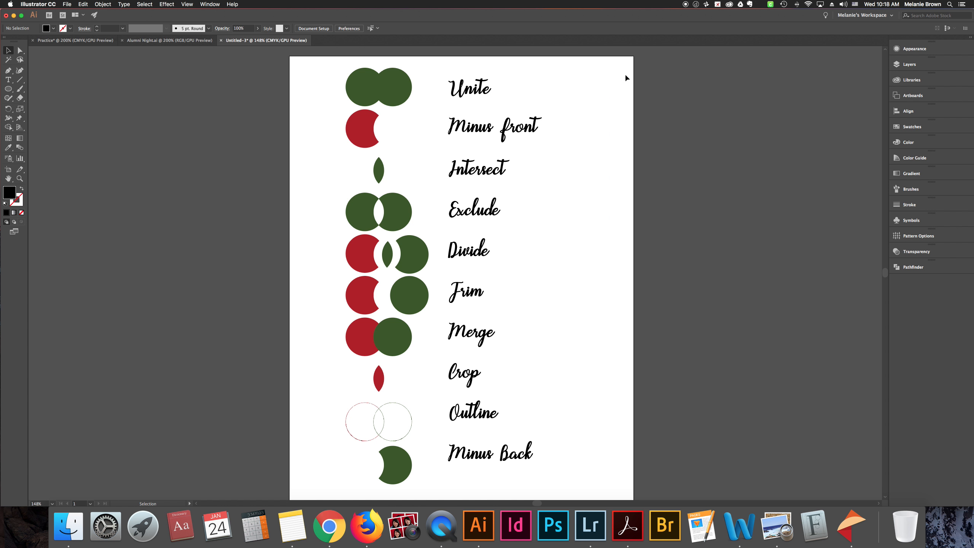
# Select the Unite, Minus front and Intersect labels in turn to compare their position and size values, then deselect
pyautogui.click(545, 80)
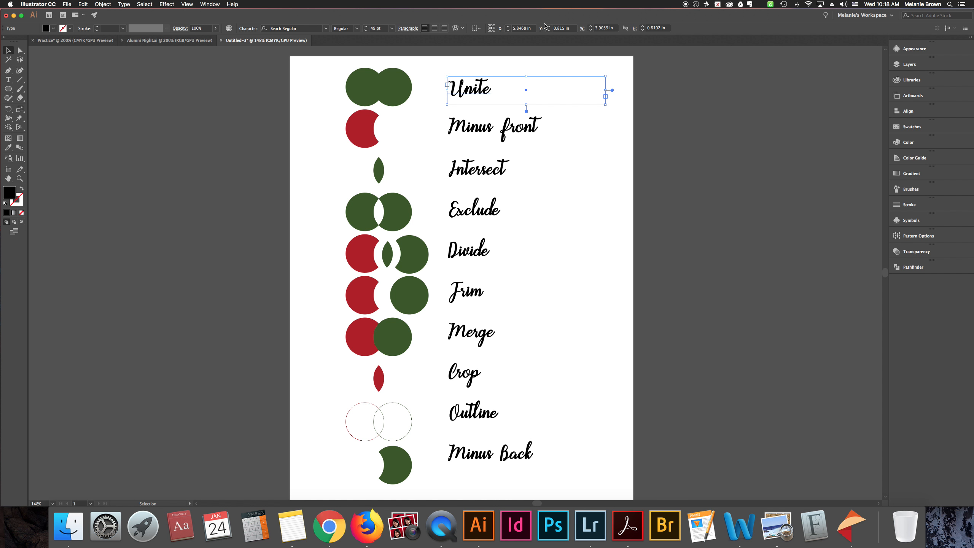
pyautogui.click(519, 126)
pyautogui.click(504, 160)
pyautogui.click(515, 129)
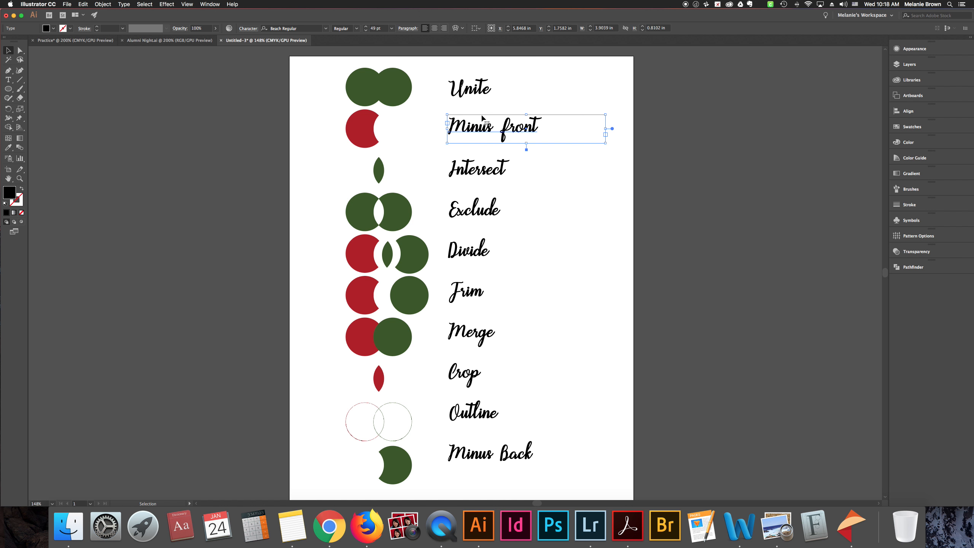
pyautogui.click(259, 140)
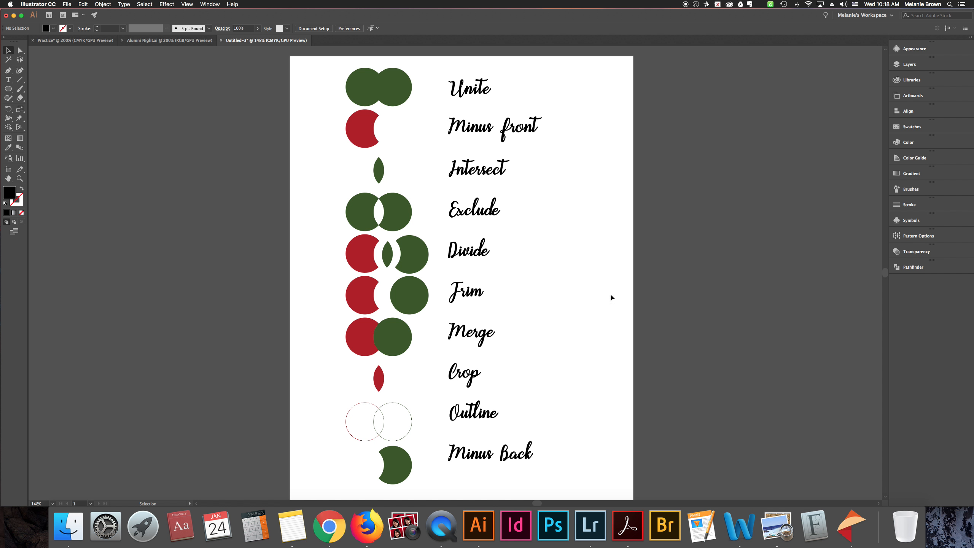
# Start Save As and name the Illustrator file with the author's last name, first name and #1
pyautogui.click(67, 4)
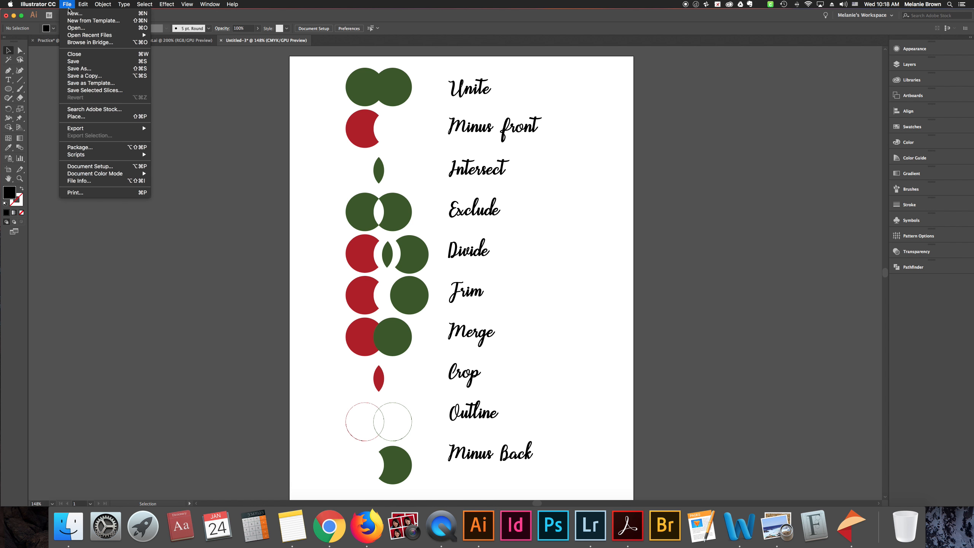
pyautogui.click(138, 84)
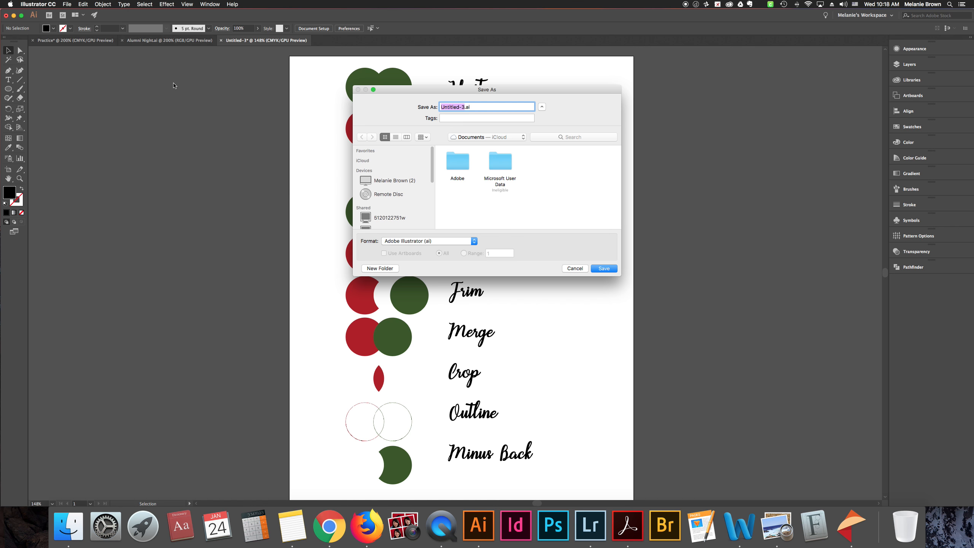
pyautogui.write('Brown, Melanie')
pyautogui.write('#1')
pyautogui.moveTo(554, 90); pyautogui.dragTo(496, 26)
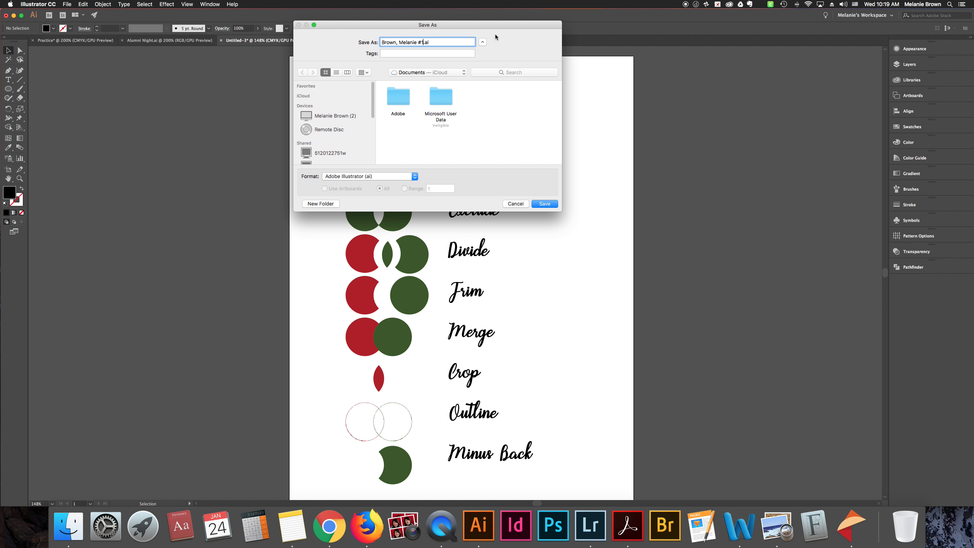
# Collapse and re-expand the folder browser in the Save As dialog
pyautogui.click(483, 43)
pyautogui.click(483, 43)
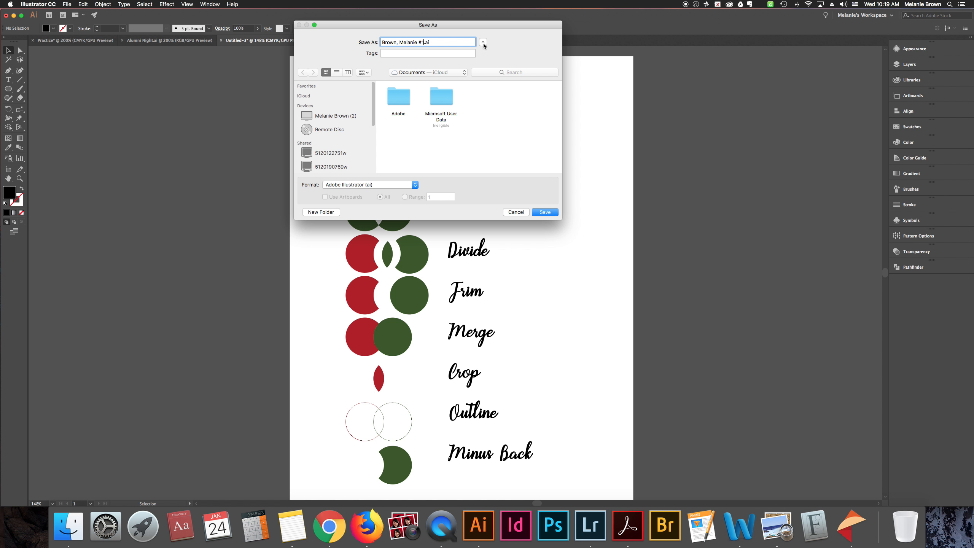
pyautogui.click(484, 43)
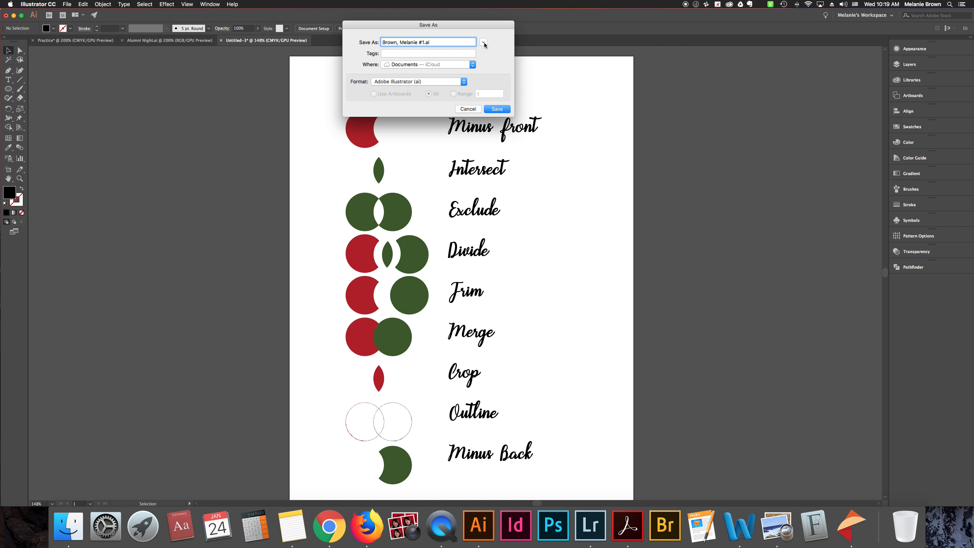
pyautogui.click(484, 43)
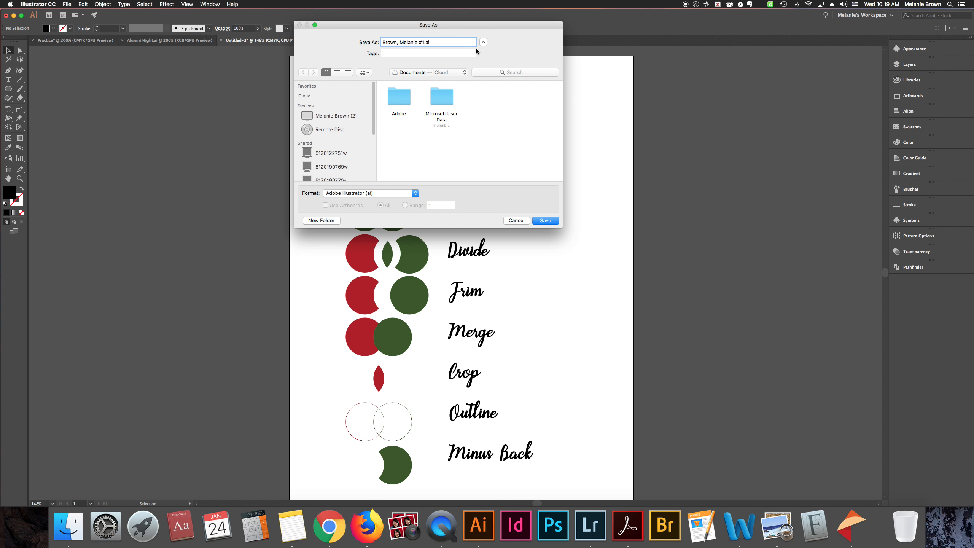
# Set the save location for the #1.ai file to Desktop — iCloud
pyautogui.moveTo(488, 27); pyautogui.dragTo(472, 15)
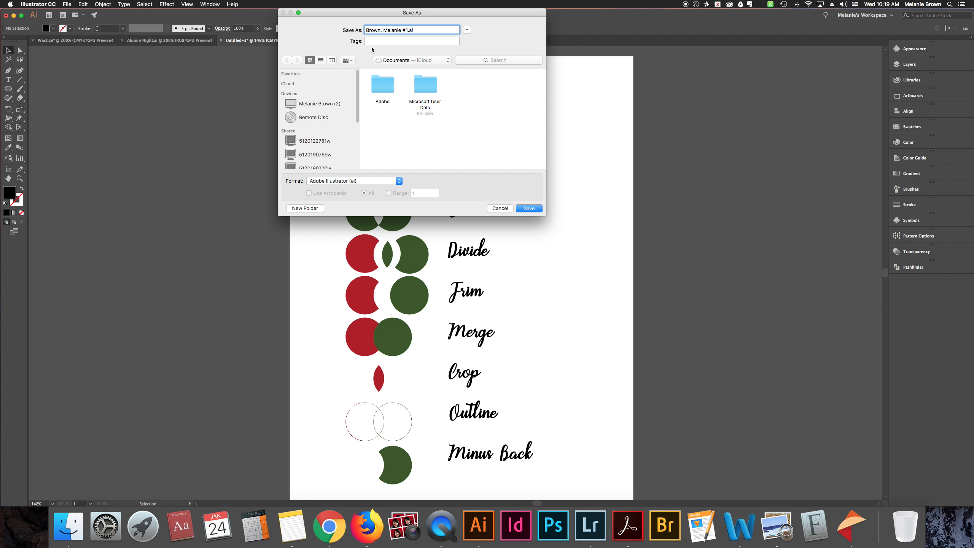
pyautogui.press('BackSpace')
pyautogui.press('BackSpace')
pyautogui.press('BackSpace')
pyautogui.press('BackSpace')
pyautogui.press('BackSpace')
pyautogui.click(407, 60)
pyautogui.click(401, 87)
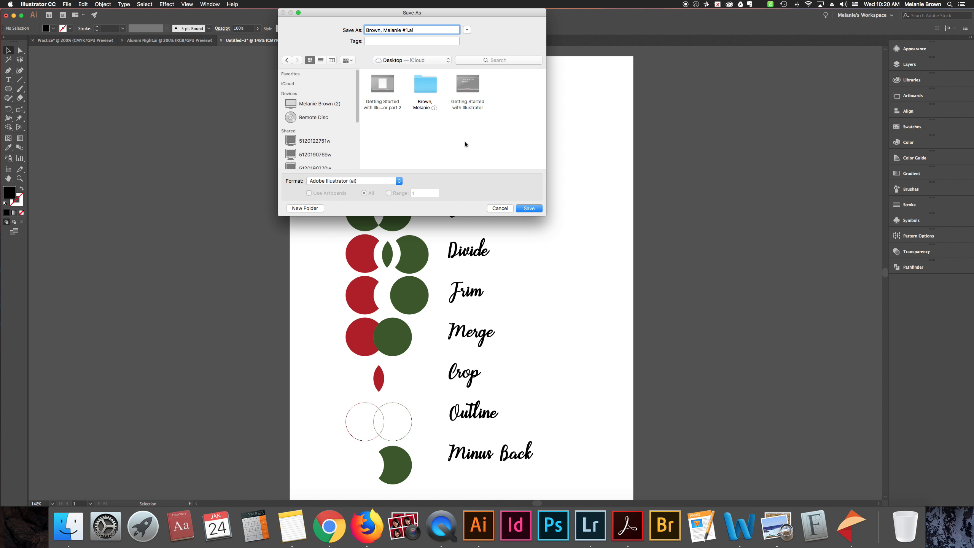
# Look inside the personal folder on the desktop and return the save location to Desktop — iCloud
pyautogui.doubleClick(425, 85)
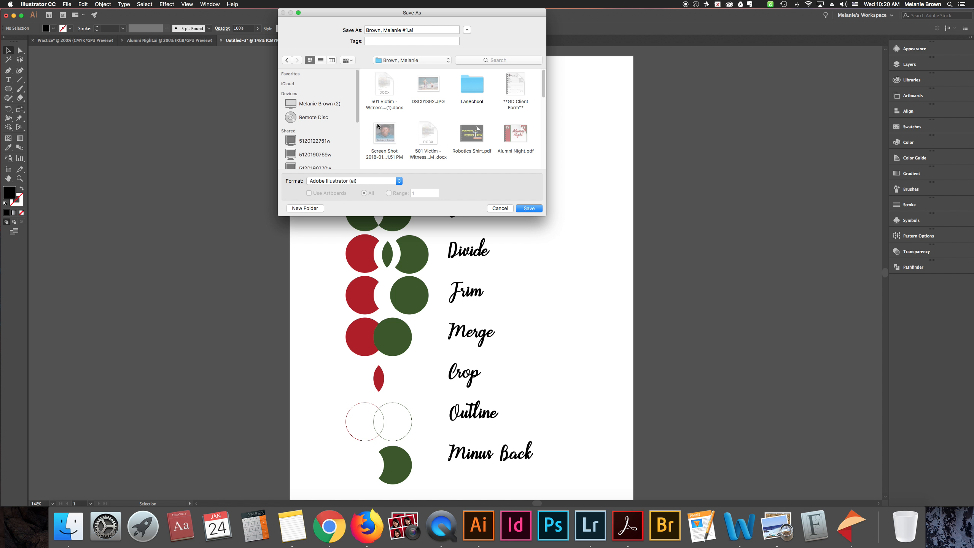
pyautogui.click(412, 60)
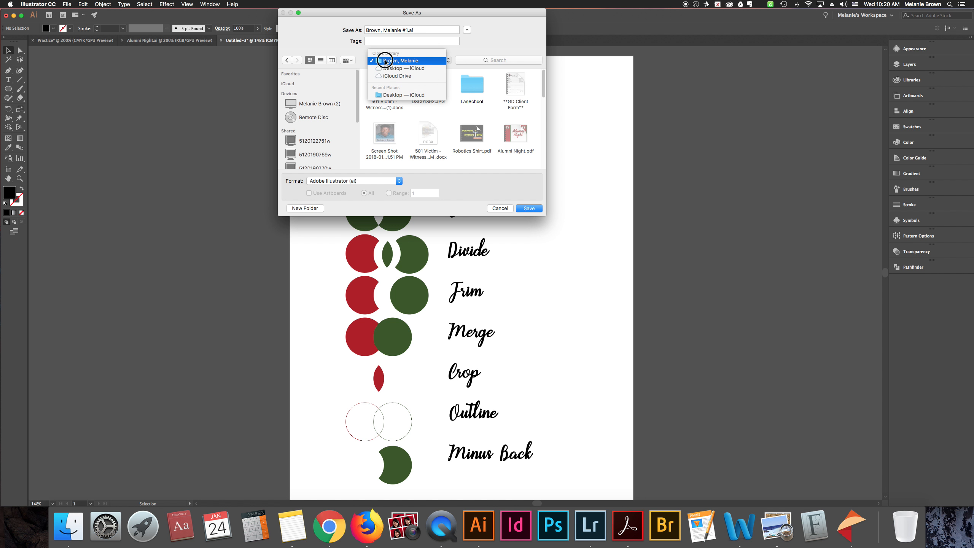
pyautogui.click(401, 72)
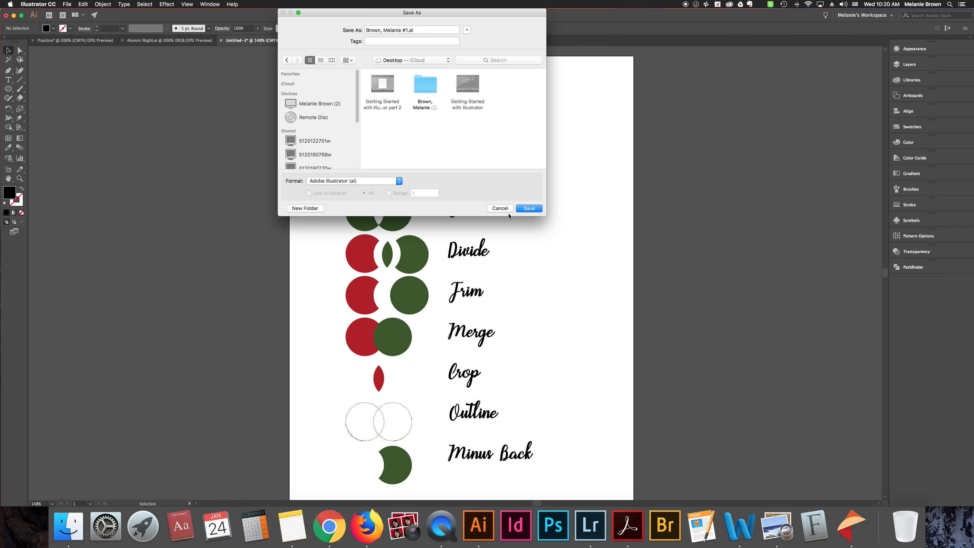
# Save the document to the desktop in Adobe Illustrator format, accepting the default Illustrator CC options
pyautogui.click(528, 209)
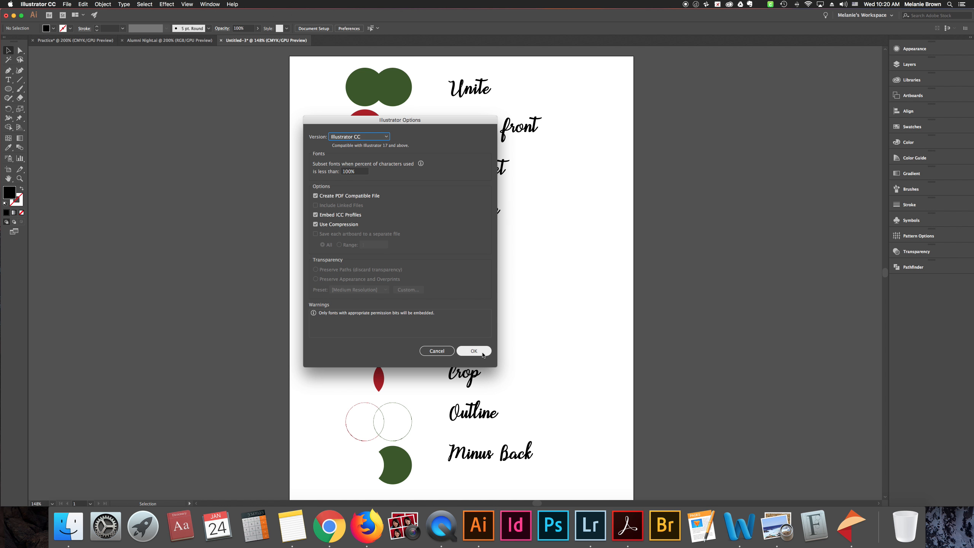
pyautogui.click(482, 353)
# Switch to Finder and connect to the server smb://cl-mac-w.usd501.tps/HPHS/ART/
pyautogui.click(959, 527)
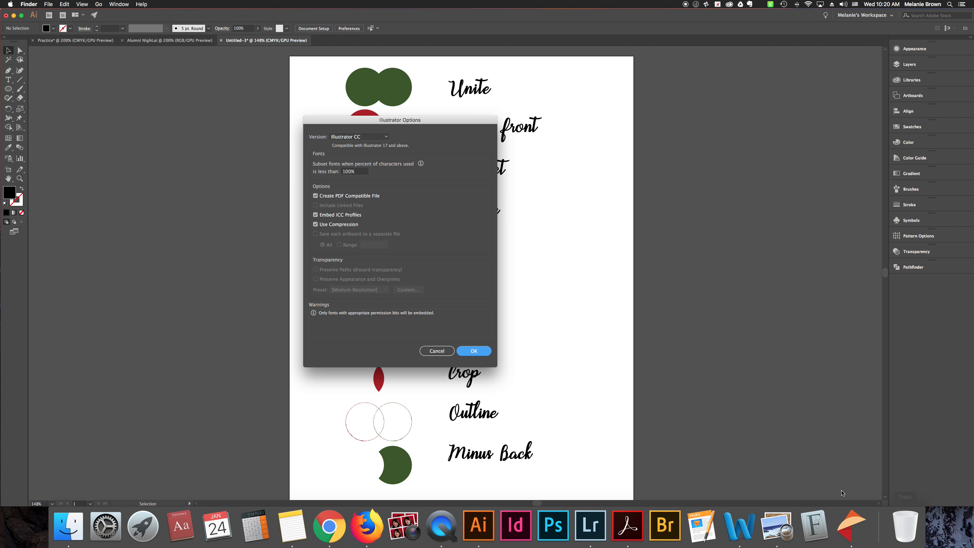
pyautogui.press('super+k')
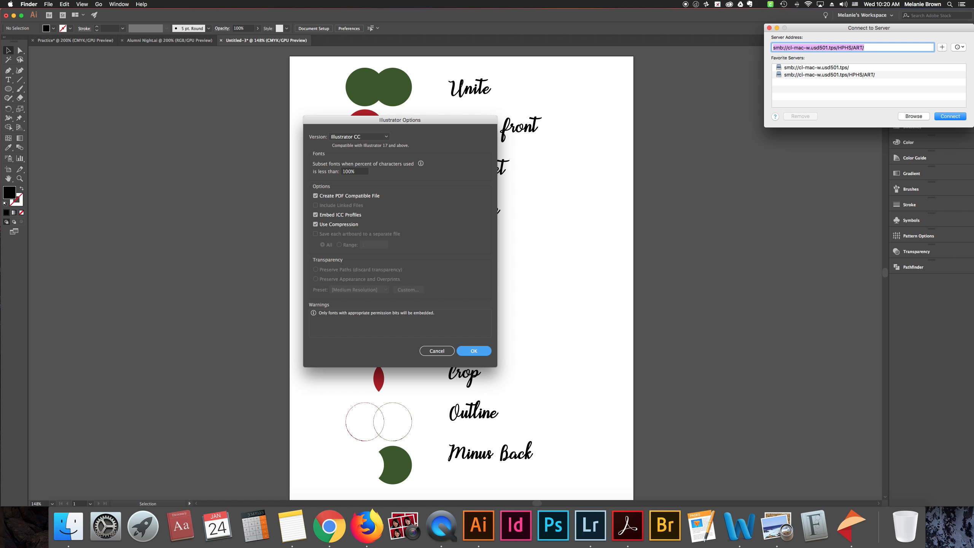
pyautogui.press('Return')
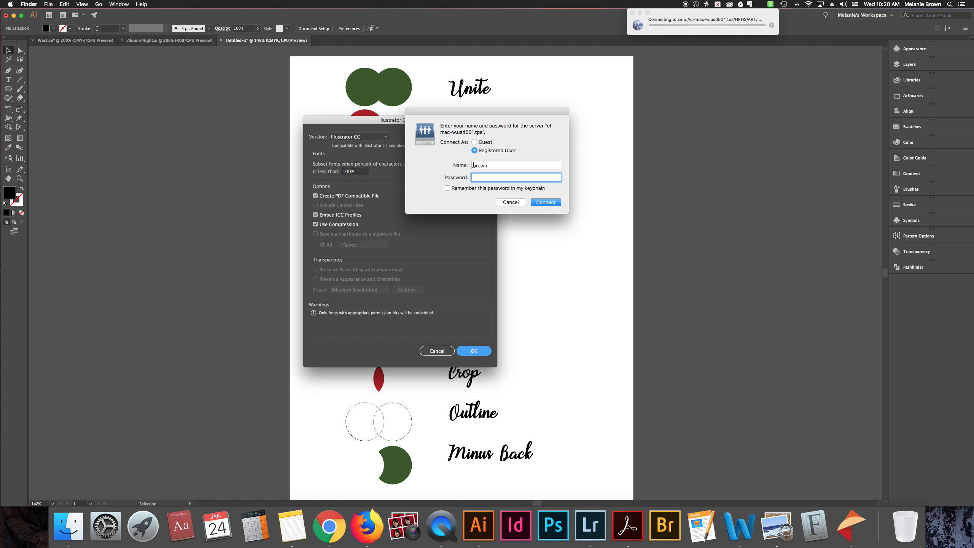
# Log in to the server as a registered user with the account name and password, and return to Illustrator
pyautogui.click(473, 165)
pyautogui.write('m')
pyautogui.click(476, 177)
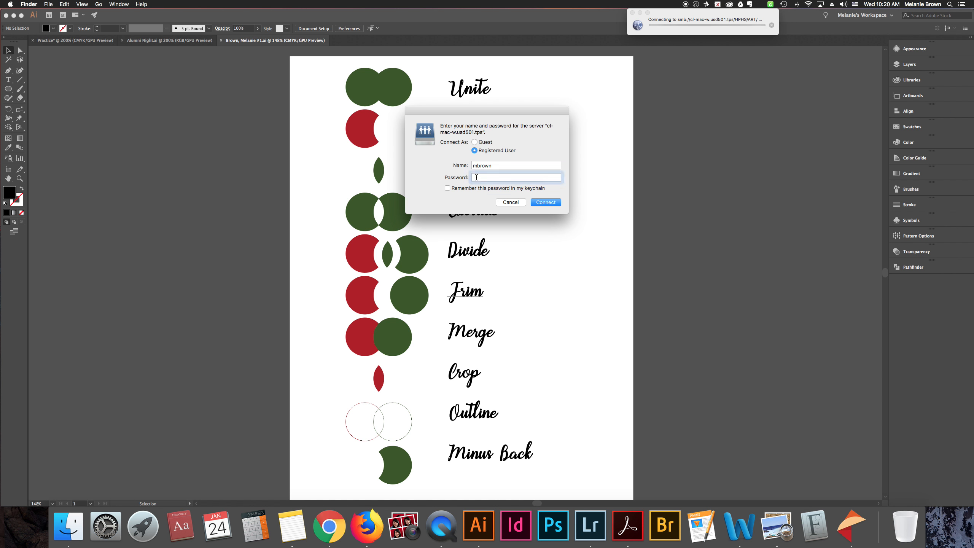
pyautogui.write('•••••••••••')
pyautogui.press('Return')
pyautogui.moveTo(530, 100); pyautogui.dragTo(763, 136)
pyautogui.click(588, 131)
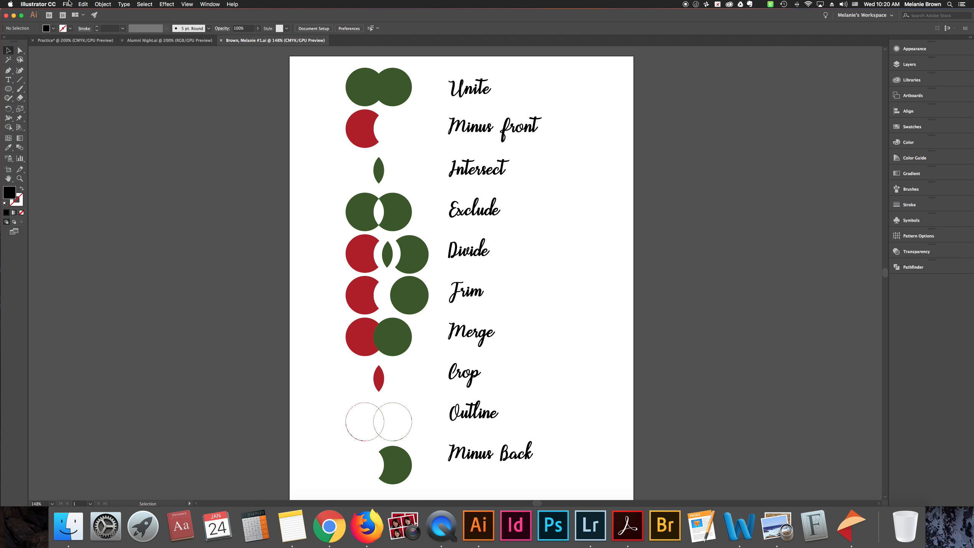
# Save the document again into the personal folder inside GD 1 on the server's hphsart share, accepting the default Illustrator CC options
pyautogui.click(67, 5)
pyautogui.click(81, 70)
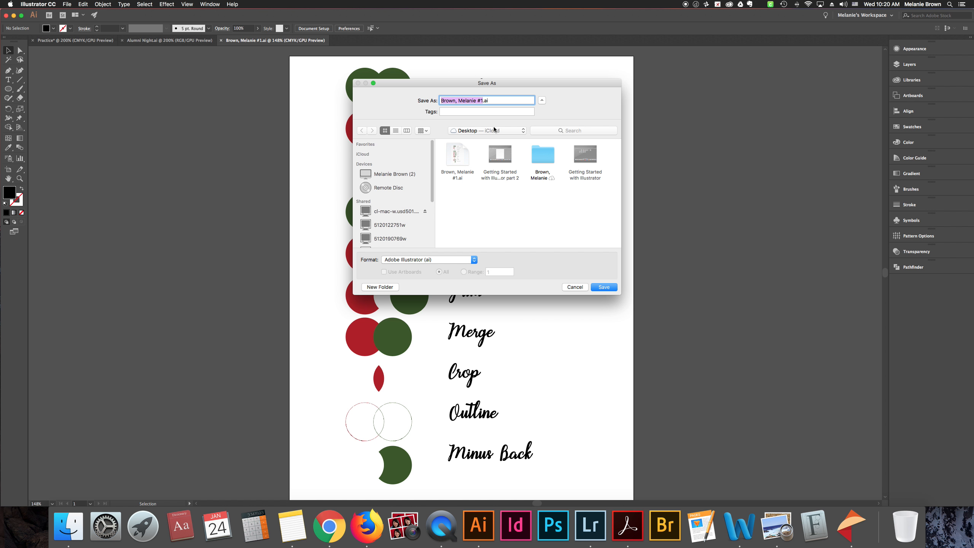
pyautogui.click(408, 211)
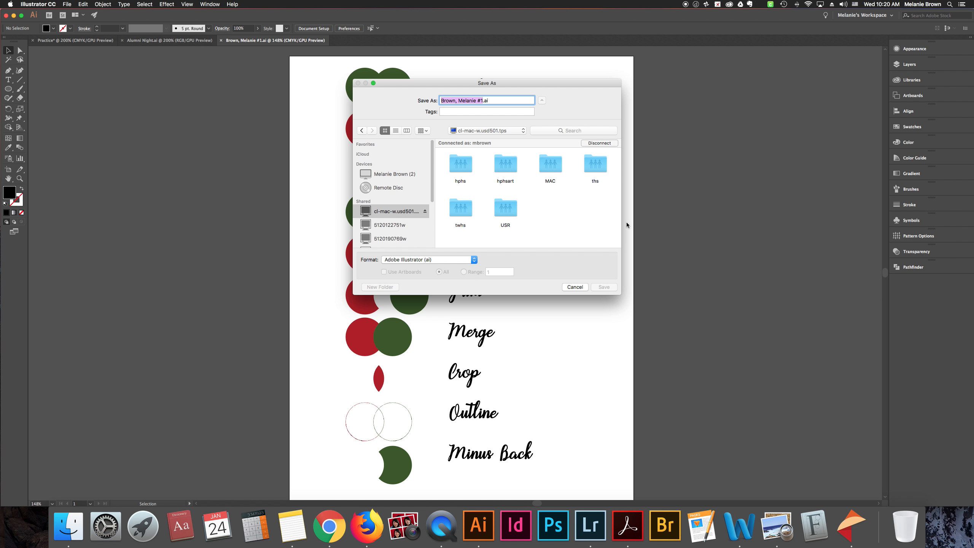
pyautogui.doubleClick(505, 165)
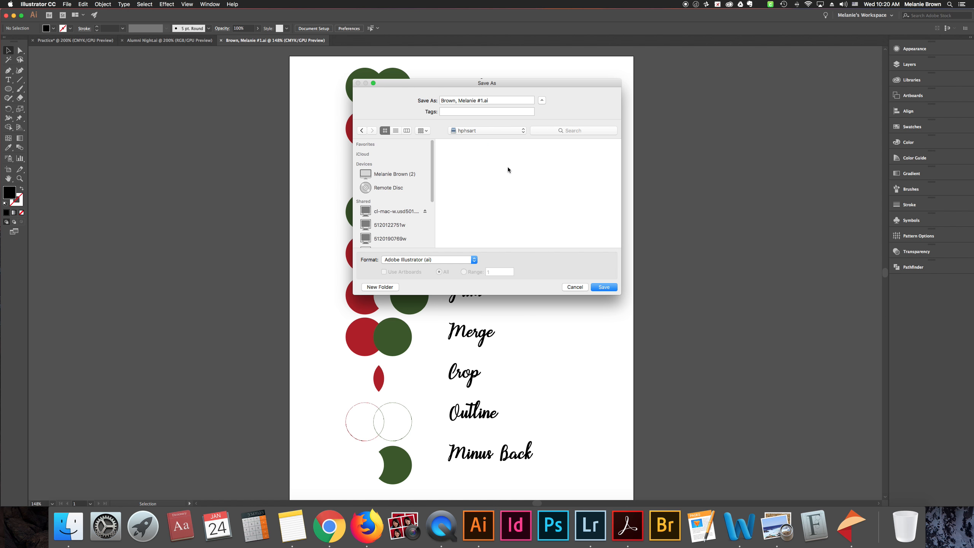
pyautogui.doubleClick(502, 156)
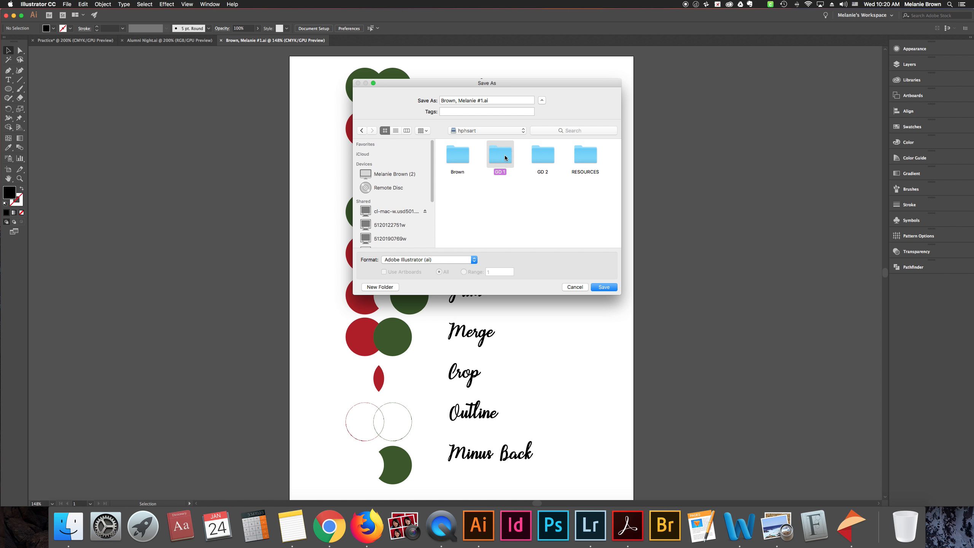
pyautogui.doubleClick(502, 156)
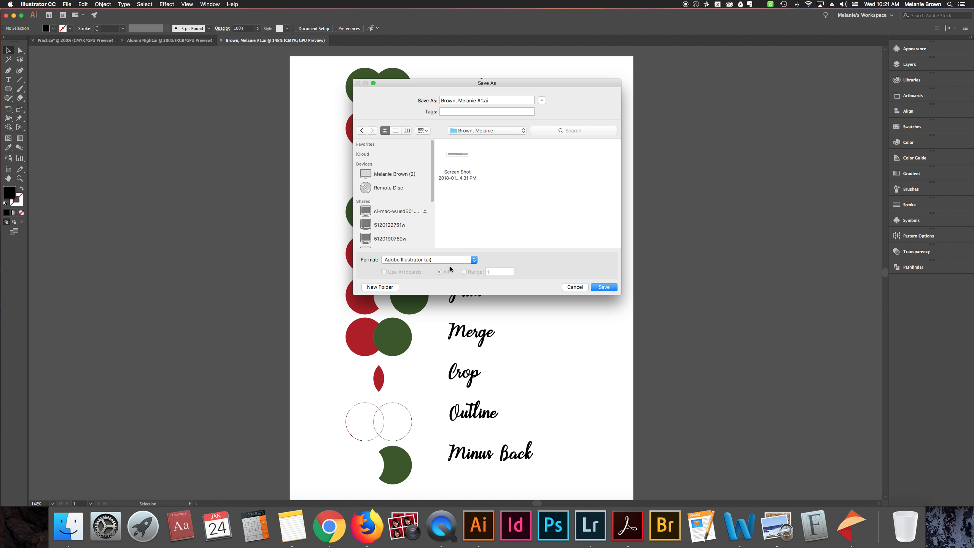
pyautogui.click(603, 288)
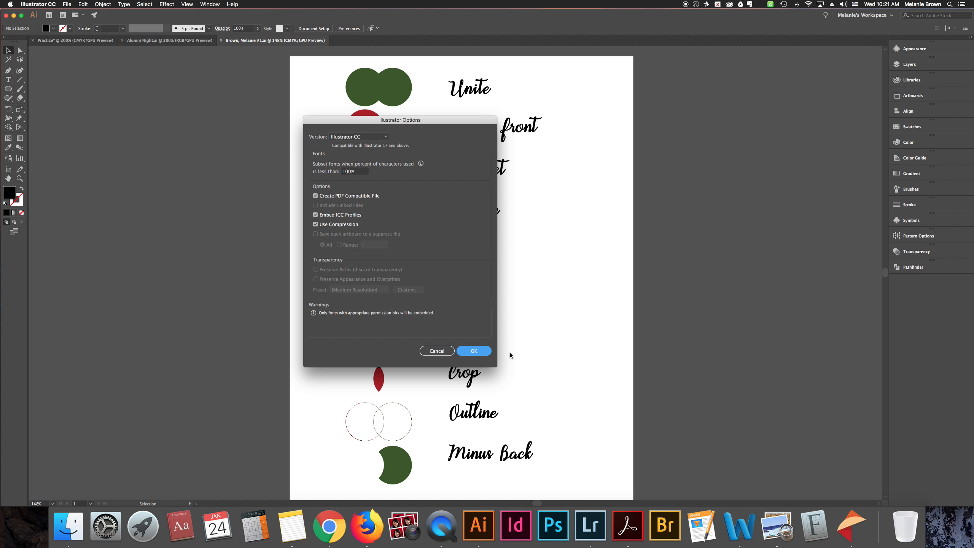
pyautogui.press('Return')
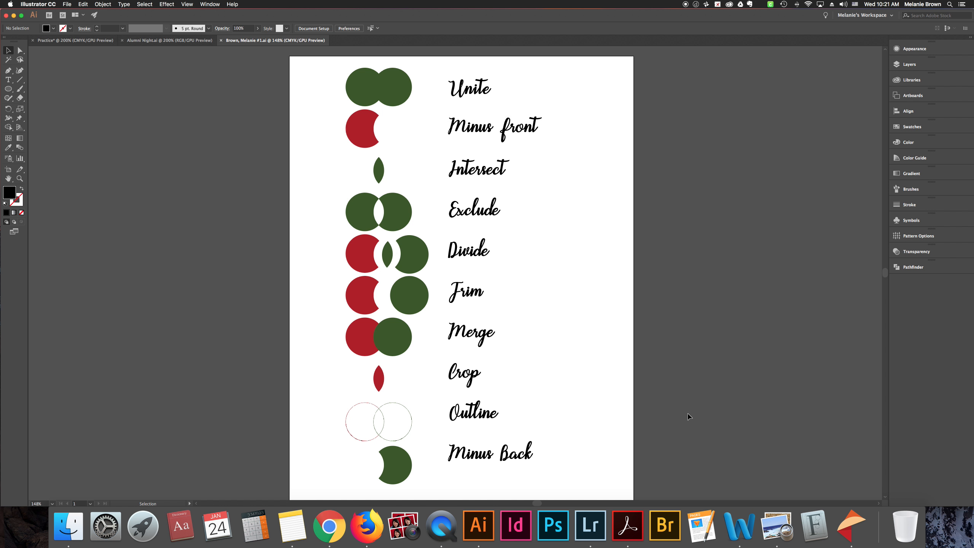
# Shrink the Illustrator window to uncover the desktop and preview the saved #1.ai file there in Finder
pyautogui.moveTo(972, 500); pyautogui.dragTo(681, 490)
pyautogui.click(835, 161)
pyautogui.click(938, 292)
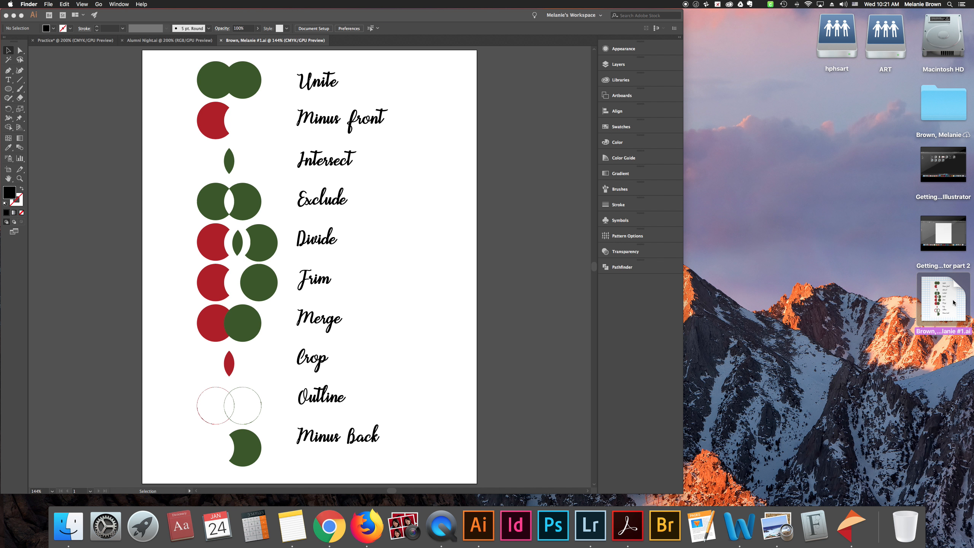
pyautogui.press('space')
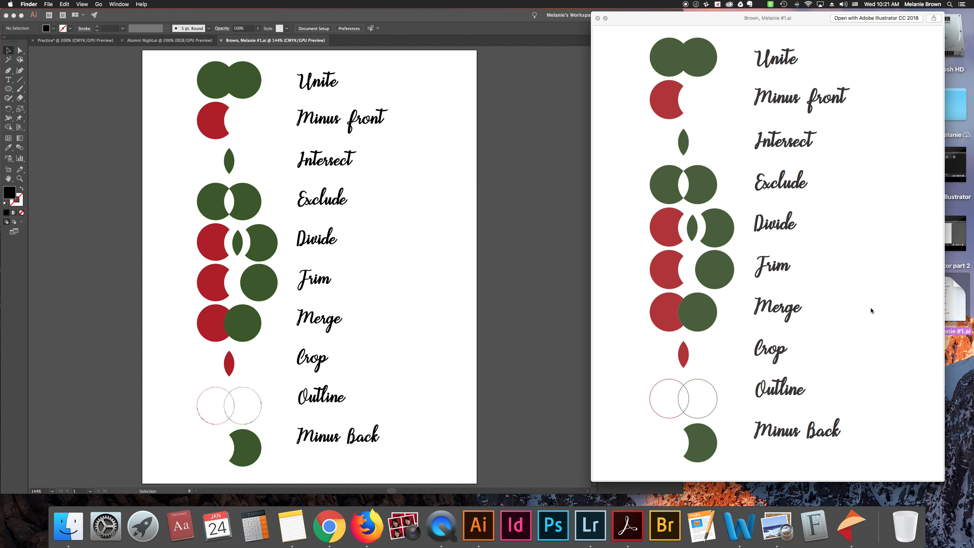
pyautogui.press('space')
pyautogui.click(865, 295)
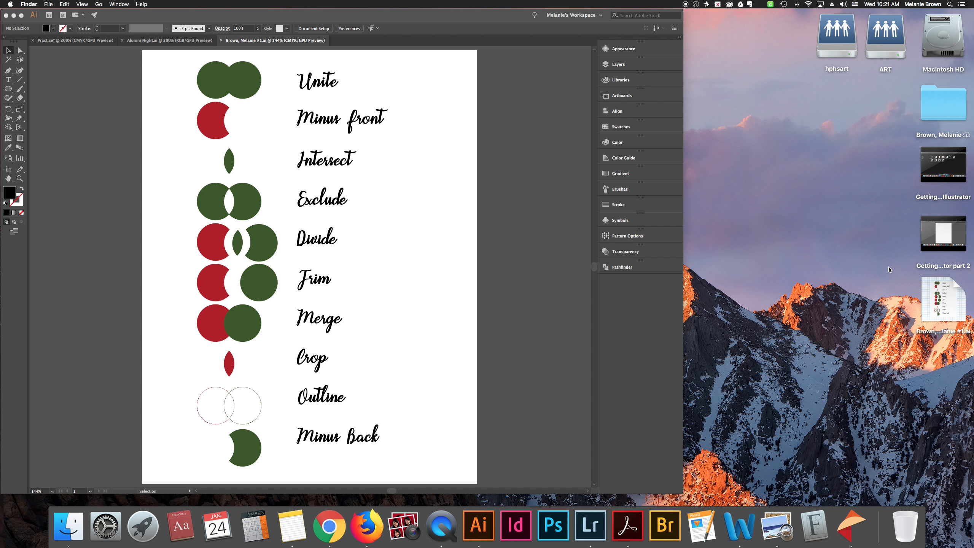
# Move the #1.ai file from the desktop into the personal folder, keeping both versions
pyautogui.moveTo(942, 298); pyautogui.dragTo(943, 121)
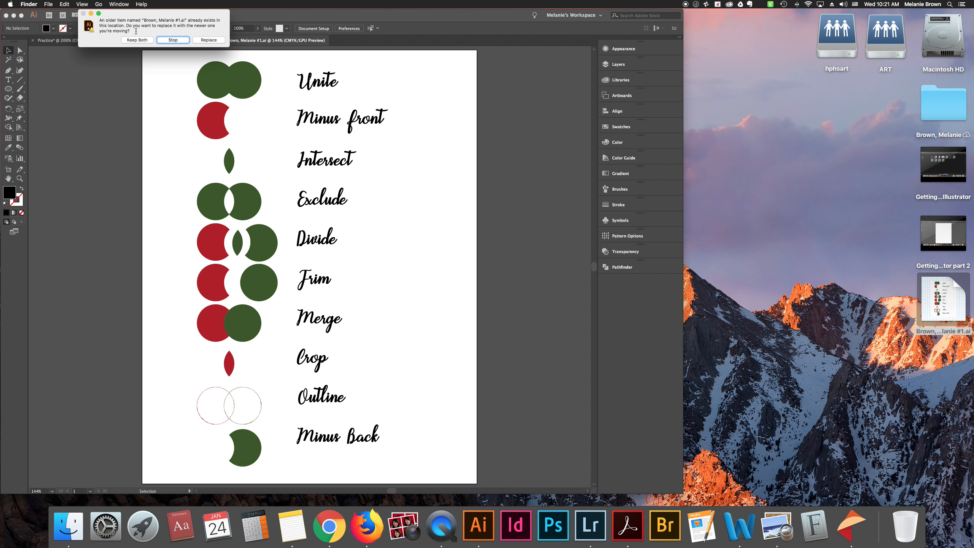
pyautogui.click(148, 39)
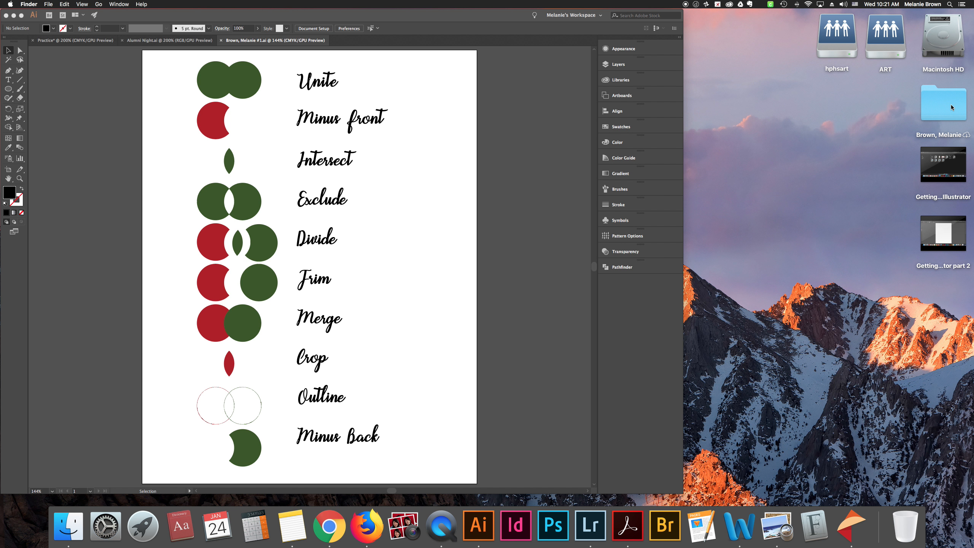